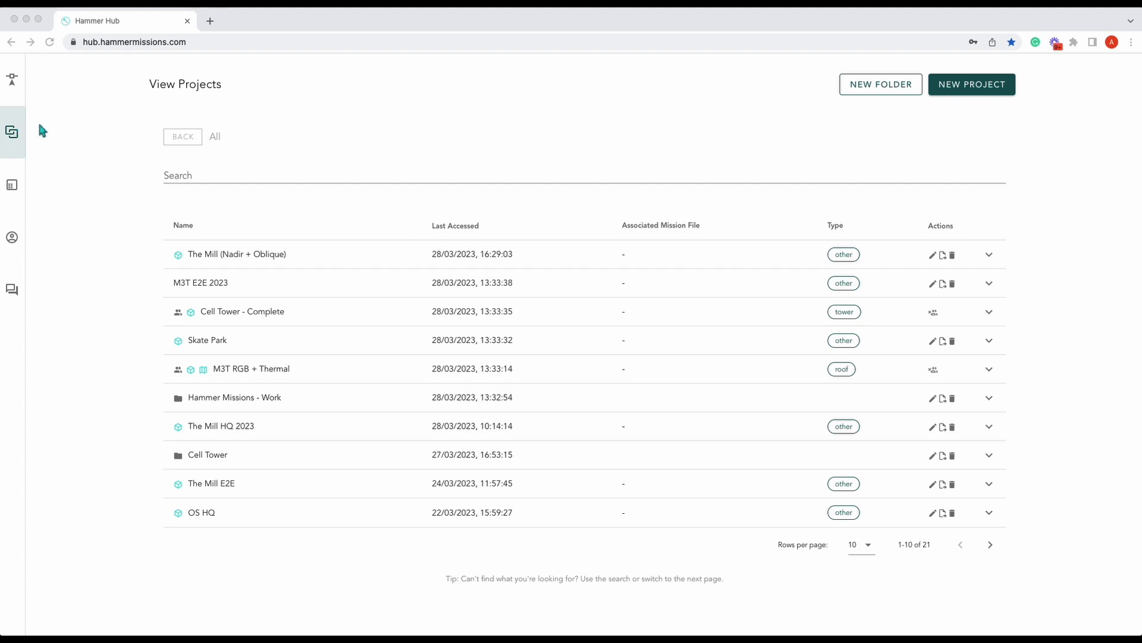
# Create a project folder named The Mill in Data Analysis with the 4D option enabled.
pyautogui.click(41, 129)
pyautogui.moveTo(12, 146)
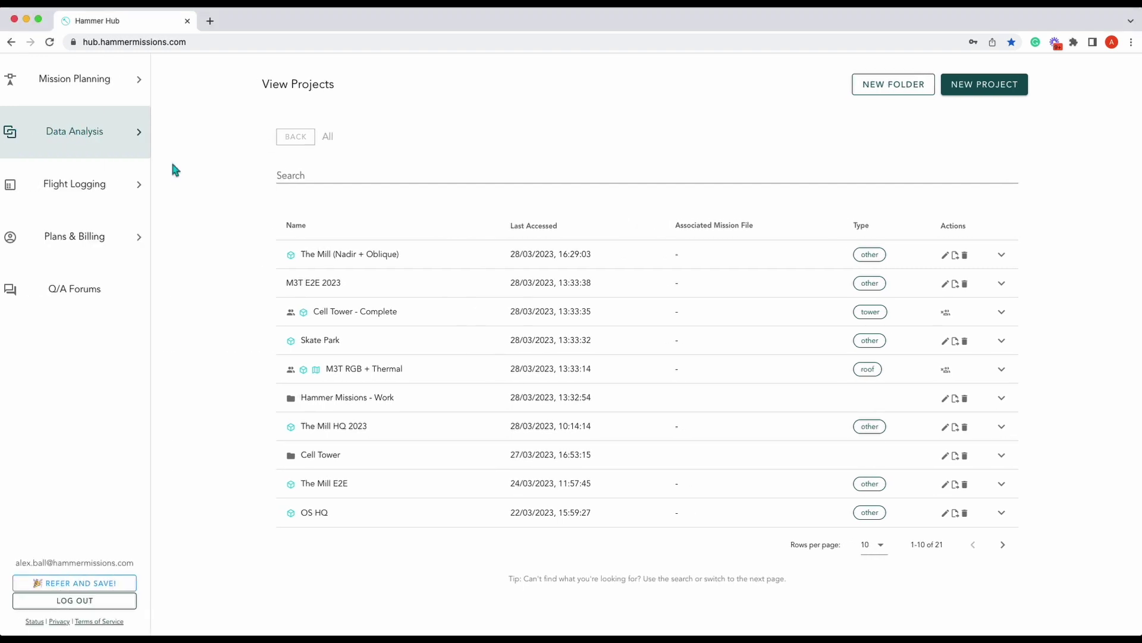
pyautogui.click(876, 89)
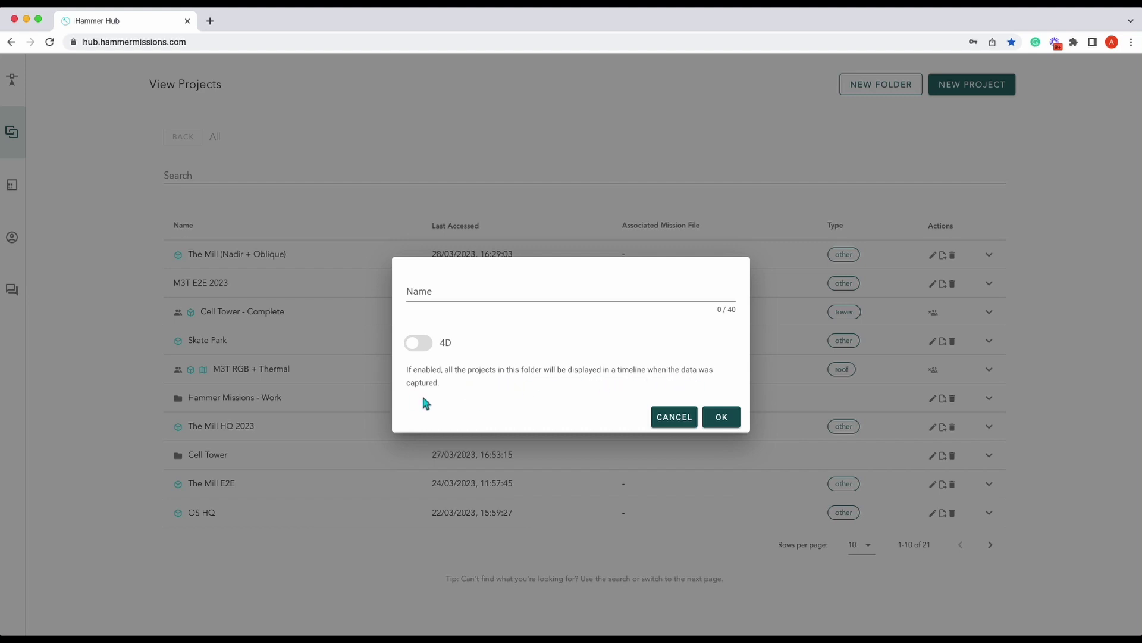
pyautogui.click(439, 351)
pyautogui.click(439, 290)
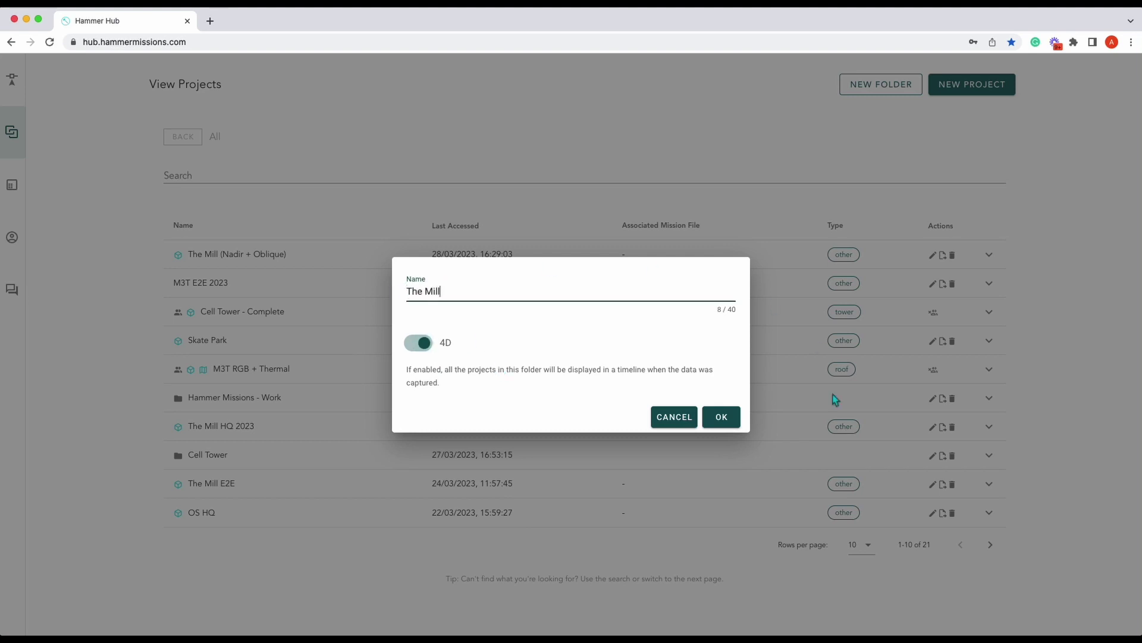
pyautogui.click(723, 418)
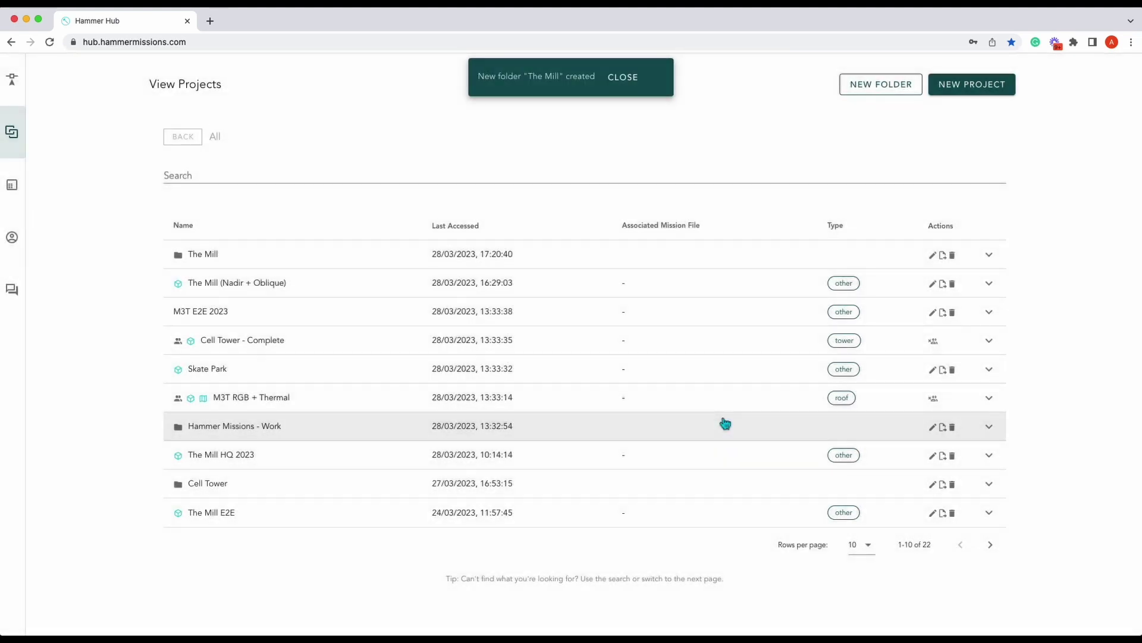
# Check the contents of The Mill folder, then move the project The Mill (Nadir + Oblique) into it.
pyautogui.click(304, 265)
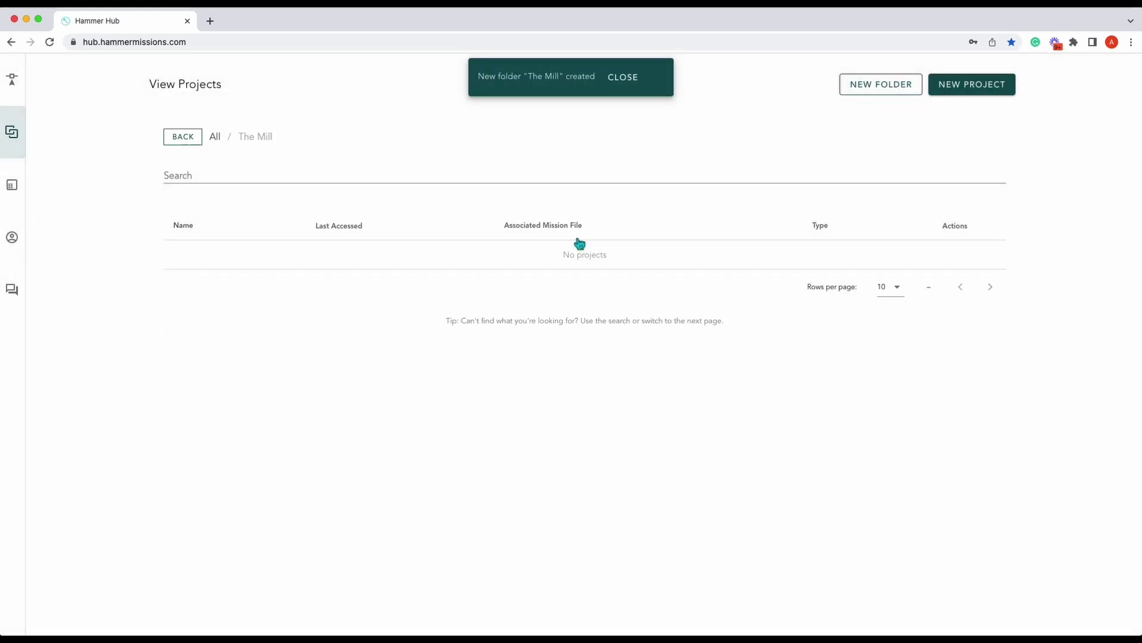
pyautogui.click(216, 141)
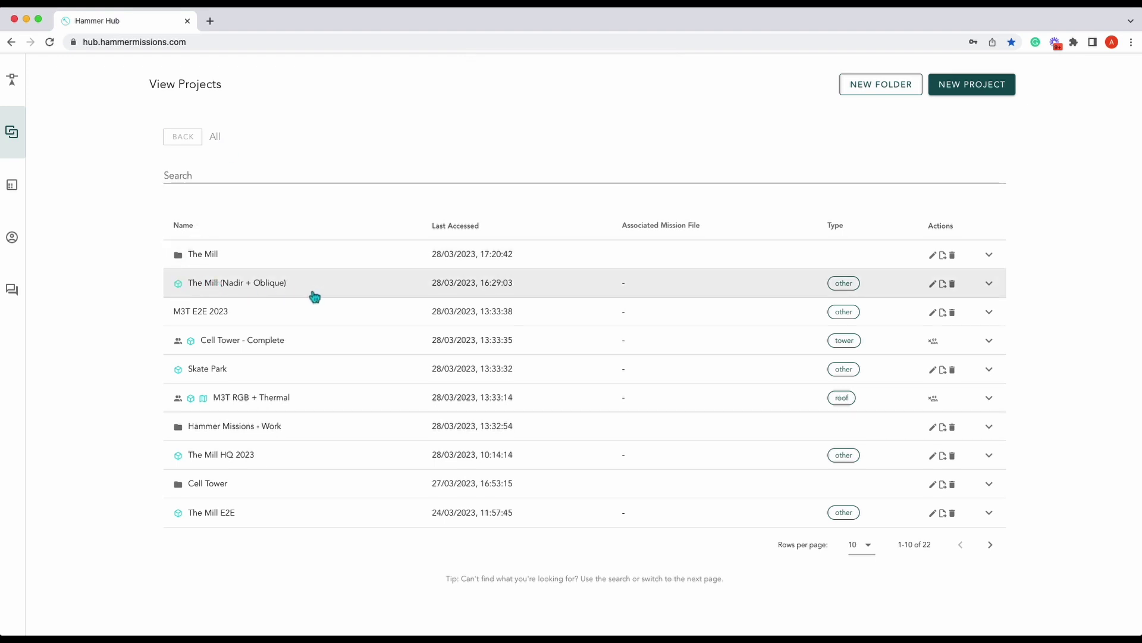
pyautogui.click(278, 281)
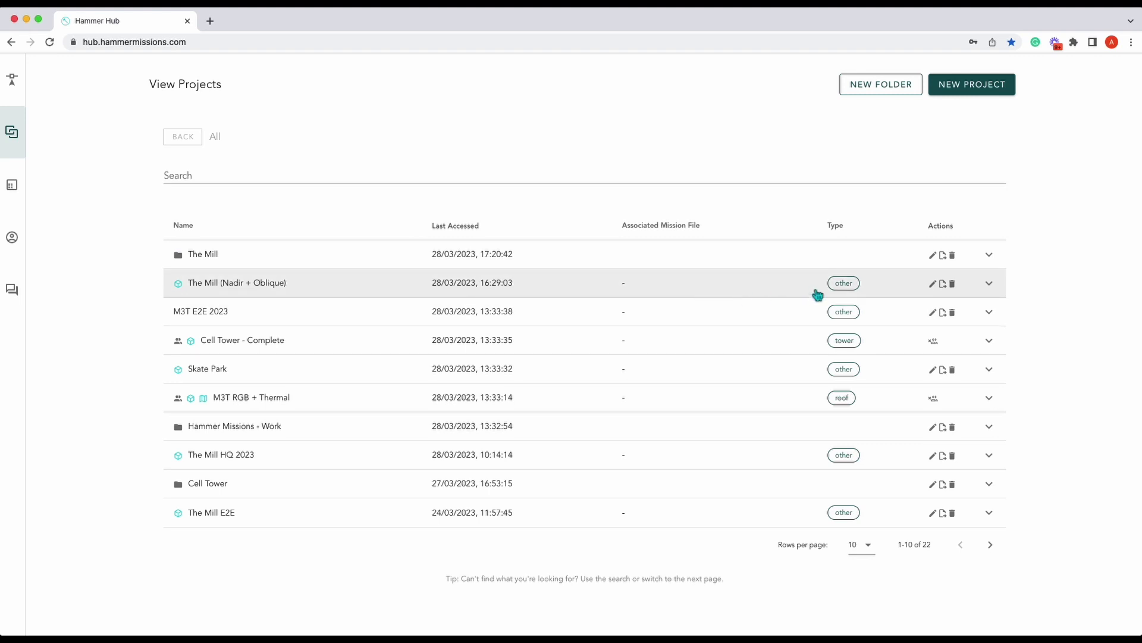
pyautogui.click(944, 285)
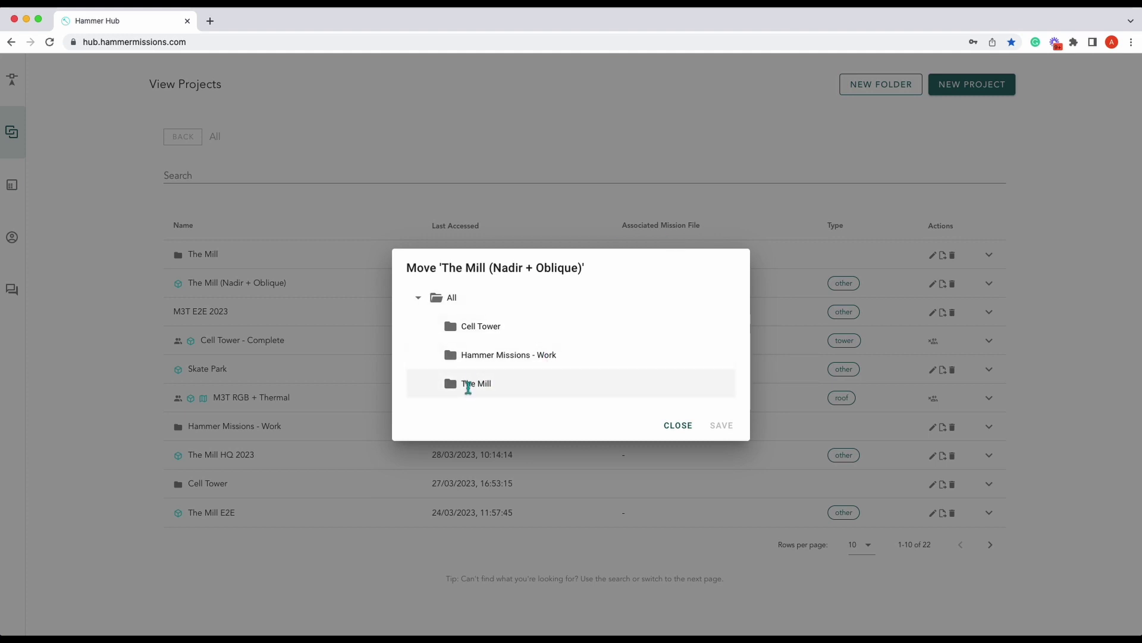
pyautogui.click(468, 384)
pyautogui.click(723, 426)
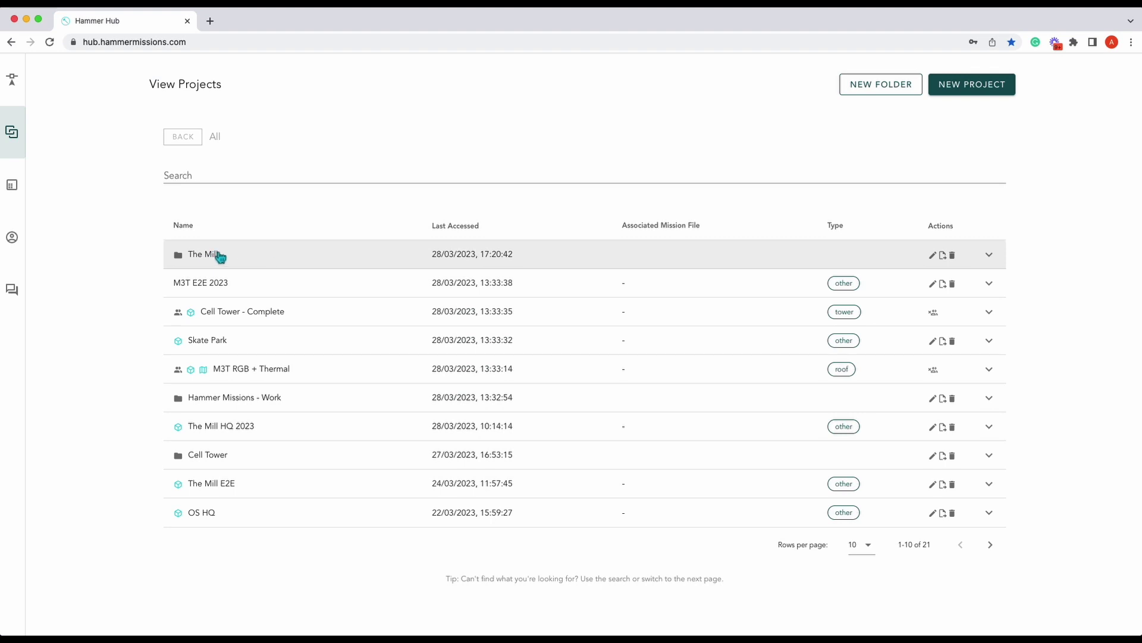
# Rename The Mill folder as The Mill 4D and check which projects it contains.
pyautogui.click(932, 256)
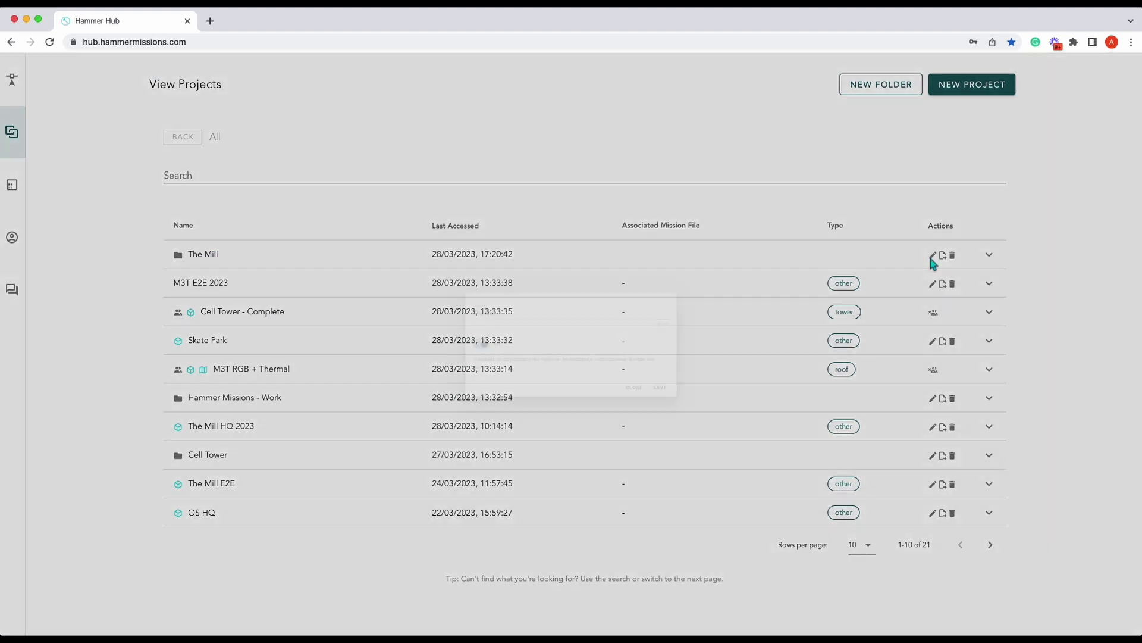
pyautogui.click(462, 292)
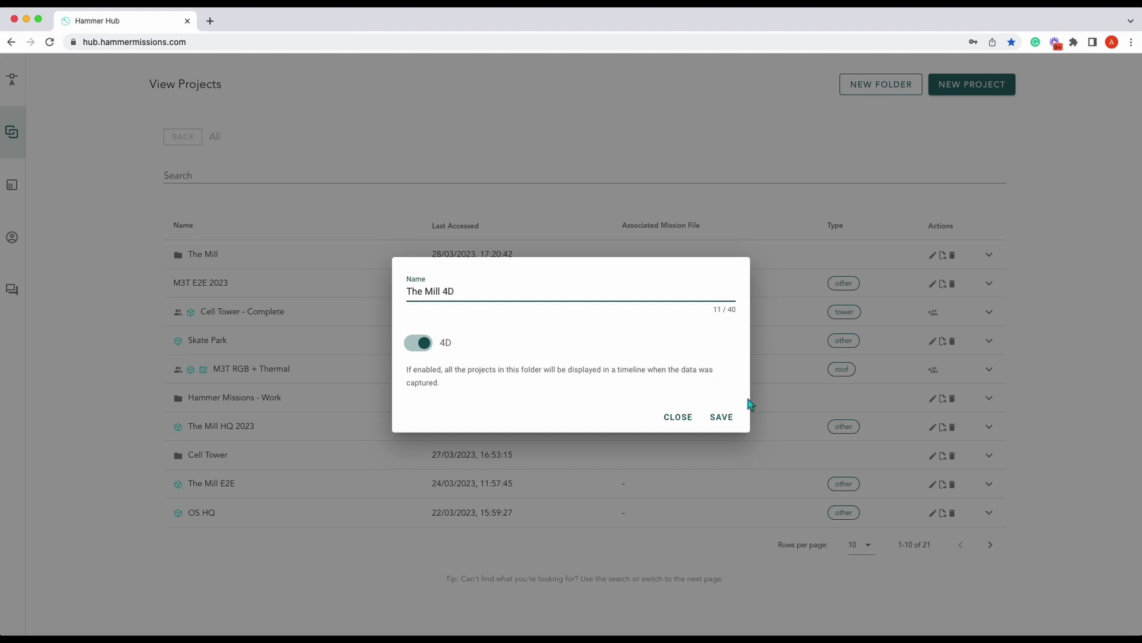
pyautogui.click(731, 417)
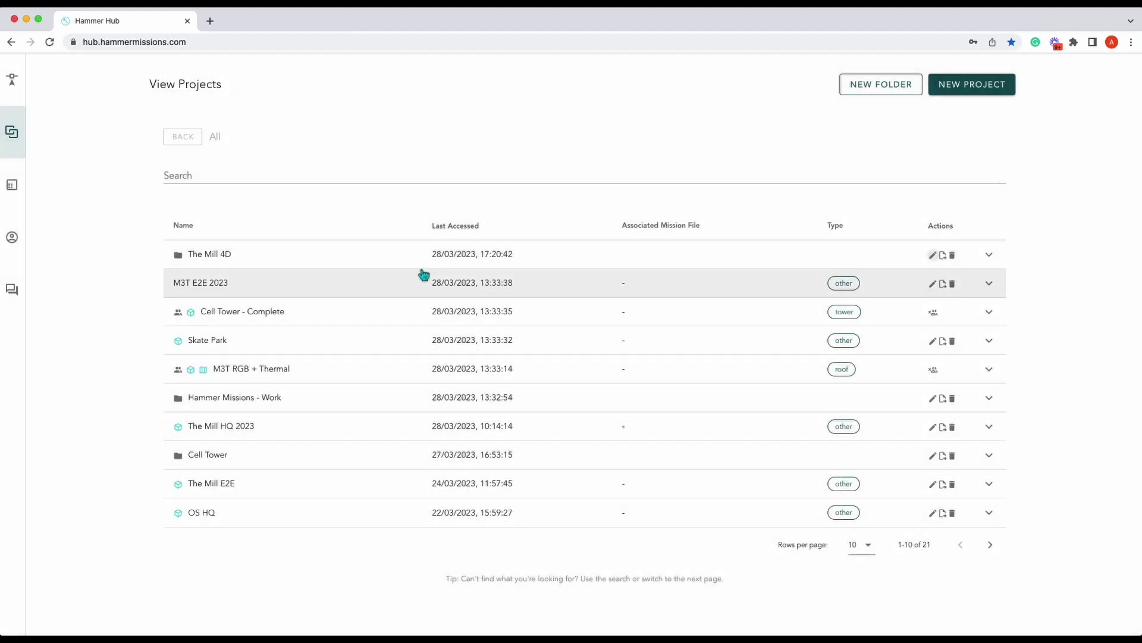
pyautogui.click(241, 257)
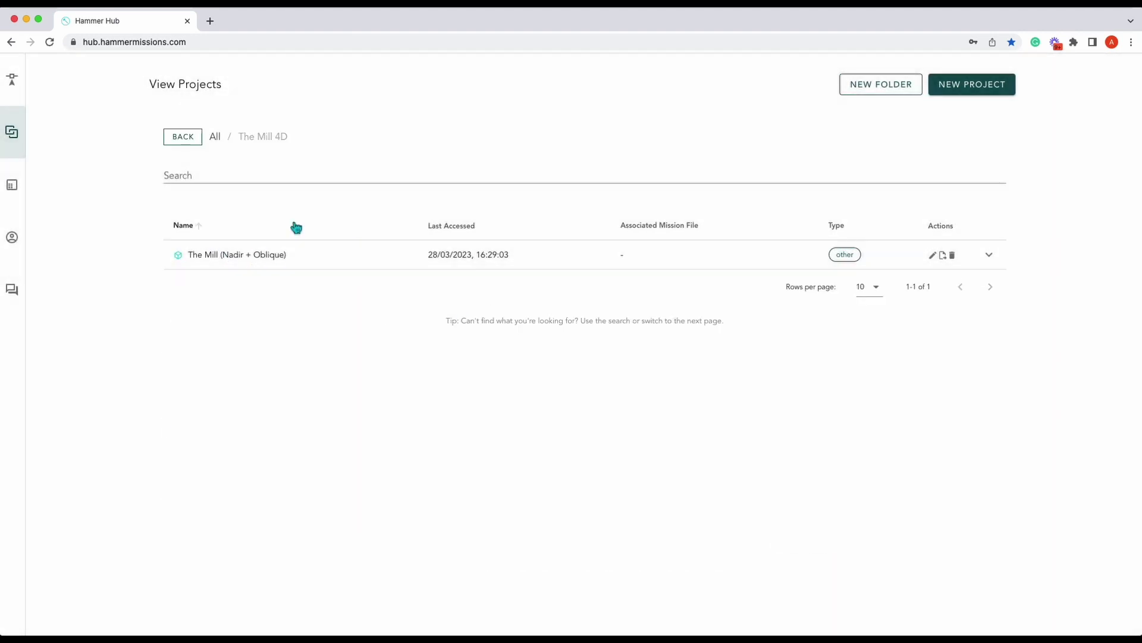
pyautogui.click(215, 137)
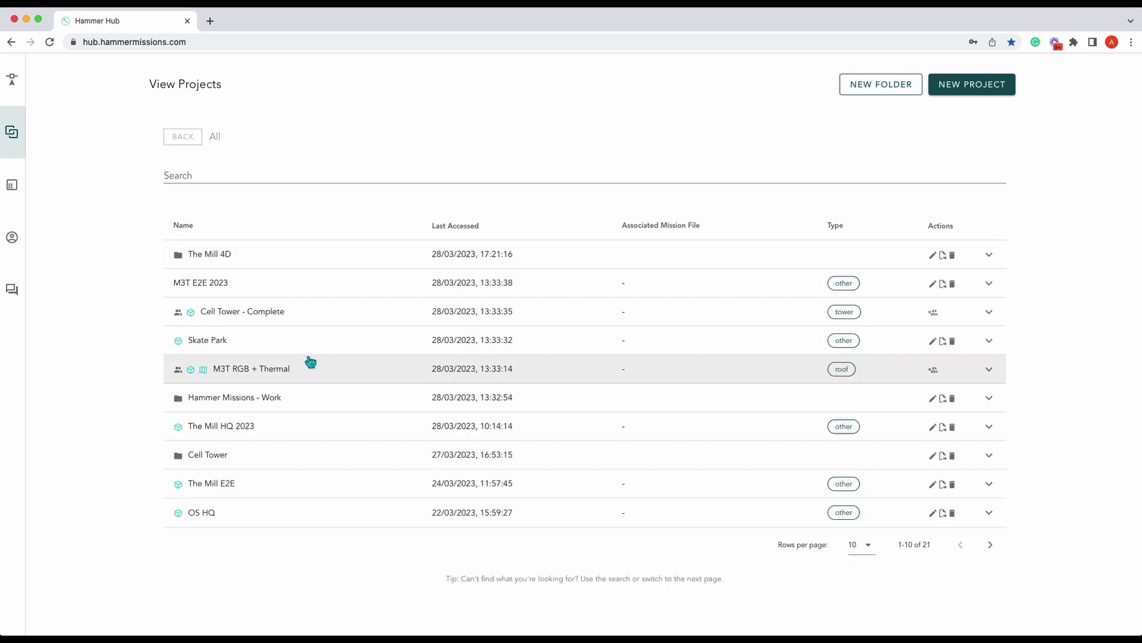
# Move the projects The Mill HQ 2023 and The Mill E2E into The Mill 4D folder.
pyautogui.click(943, 428)
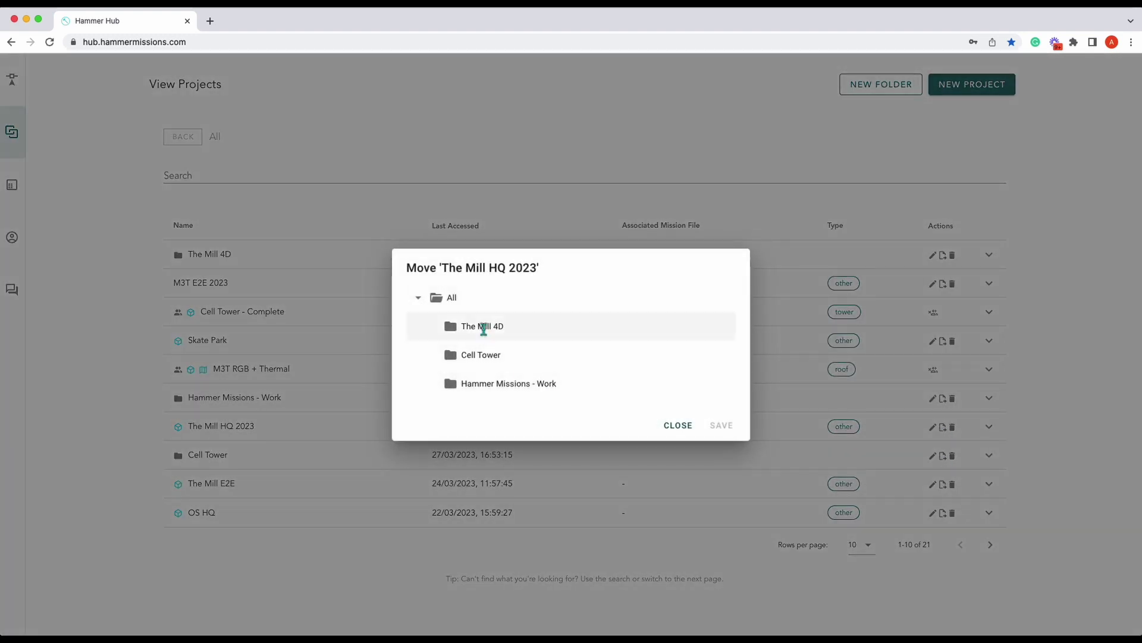
pyautogui.click(483, 327)
pyautogui.click(721, 425)
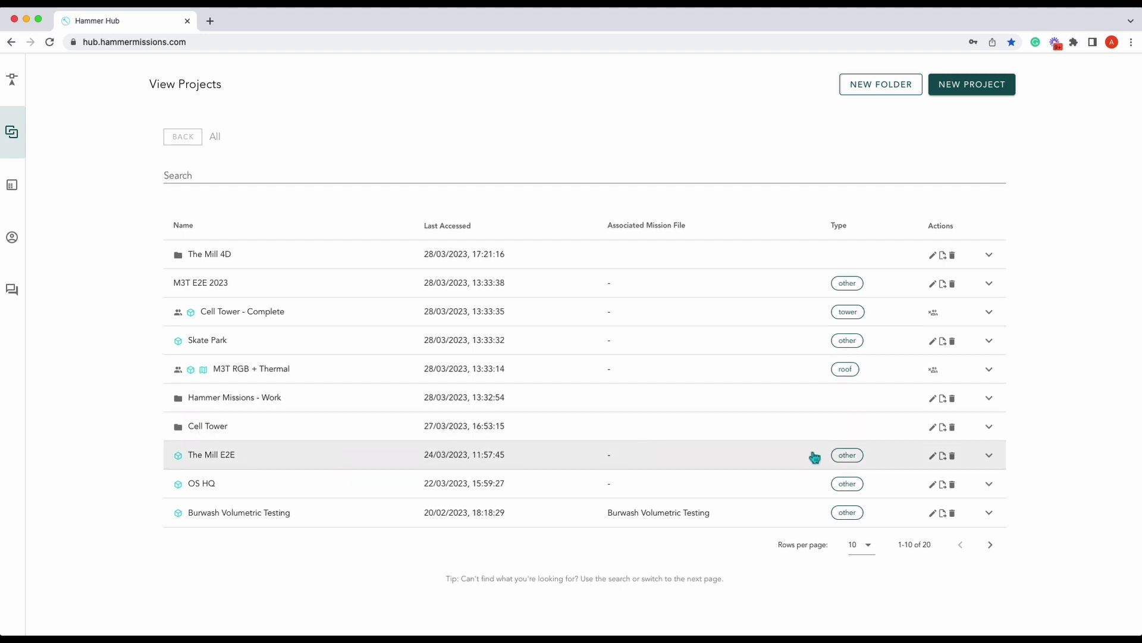
pyautogui.click(944, 457)
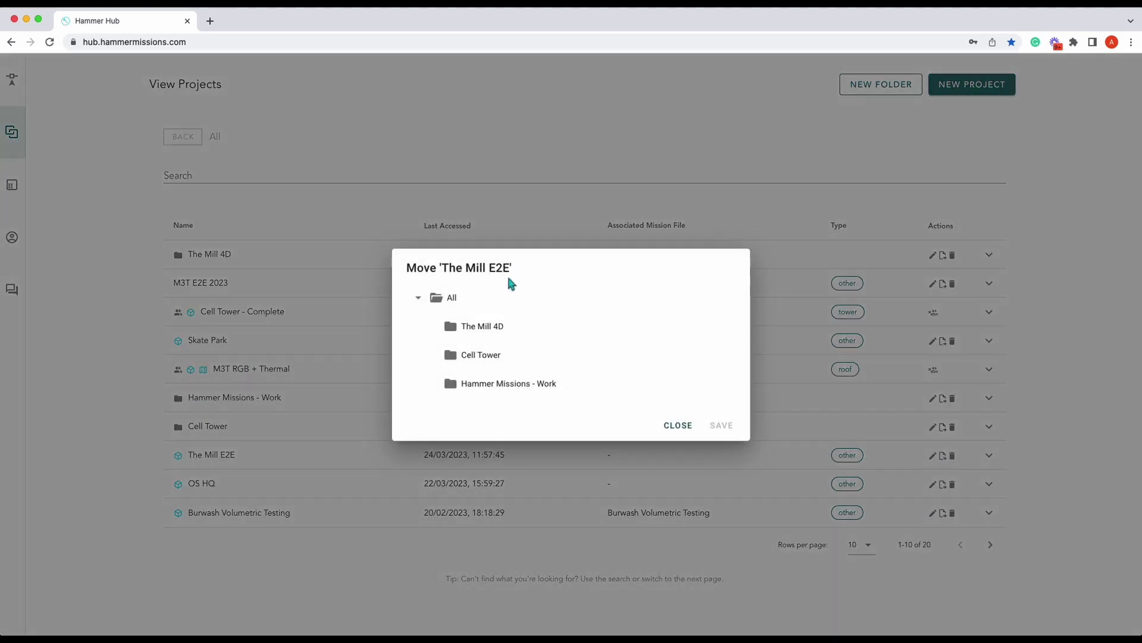
pyautogui.click(504, 326)
pyautogui.click(722, 426)
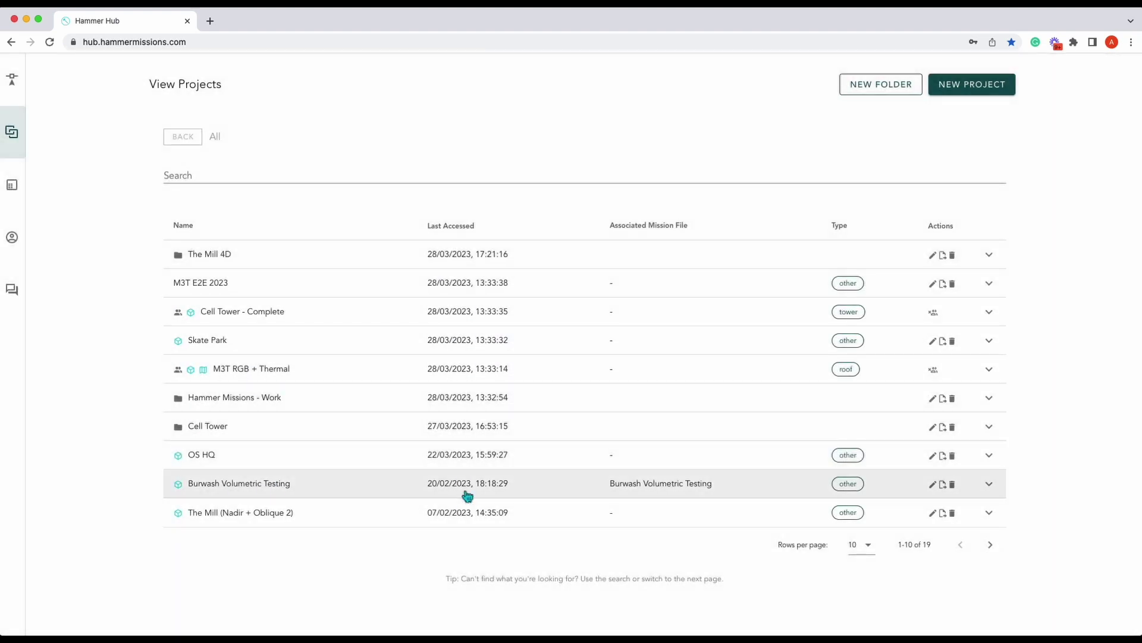
# Move the project The Mill (Nadir + Oblique 2) into The Mill 4D folder and review the folder's contents.
pyautogui.click(945, 515)
pyautogui.click(493, 326)
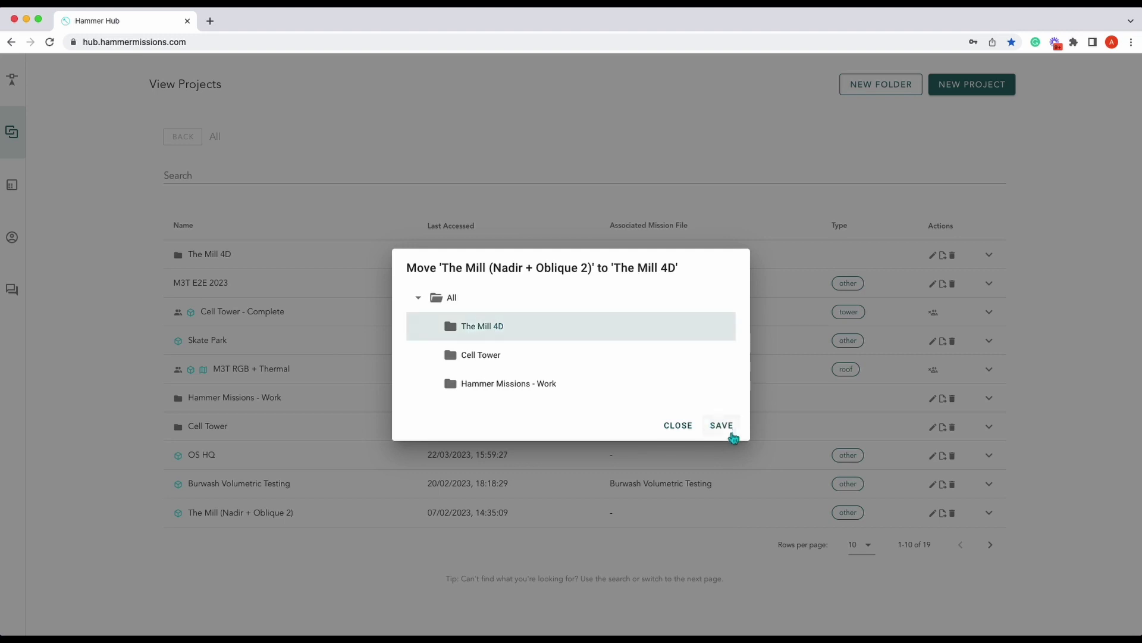
pyautogui.click(727, 428)
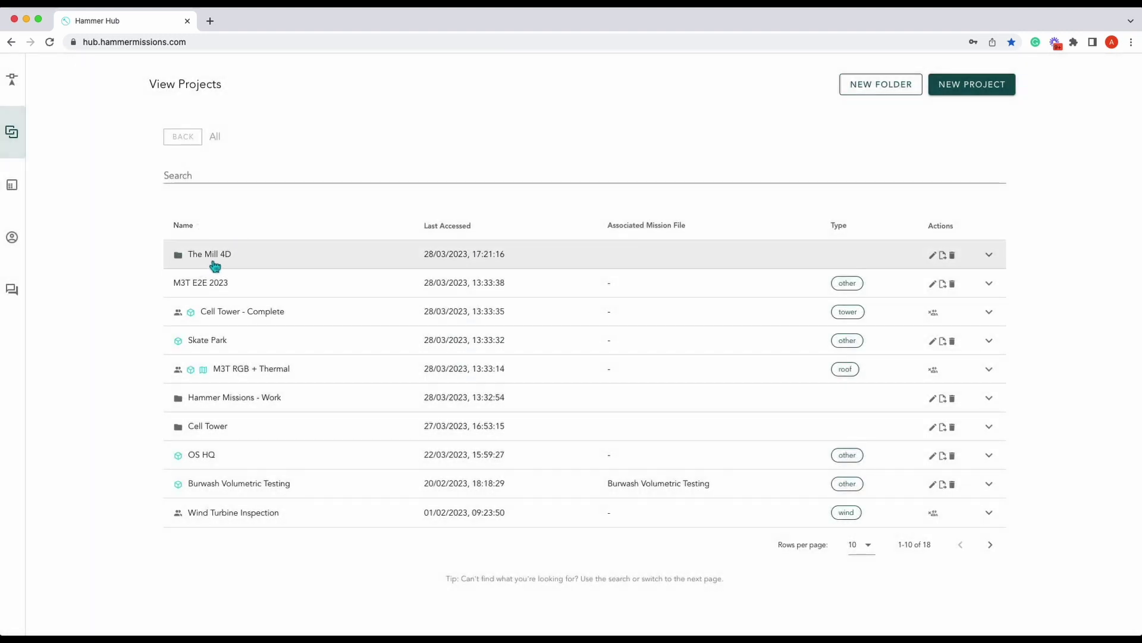
pyautogui.click(216, 263)
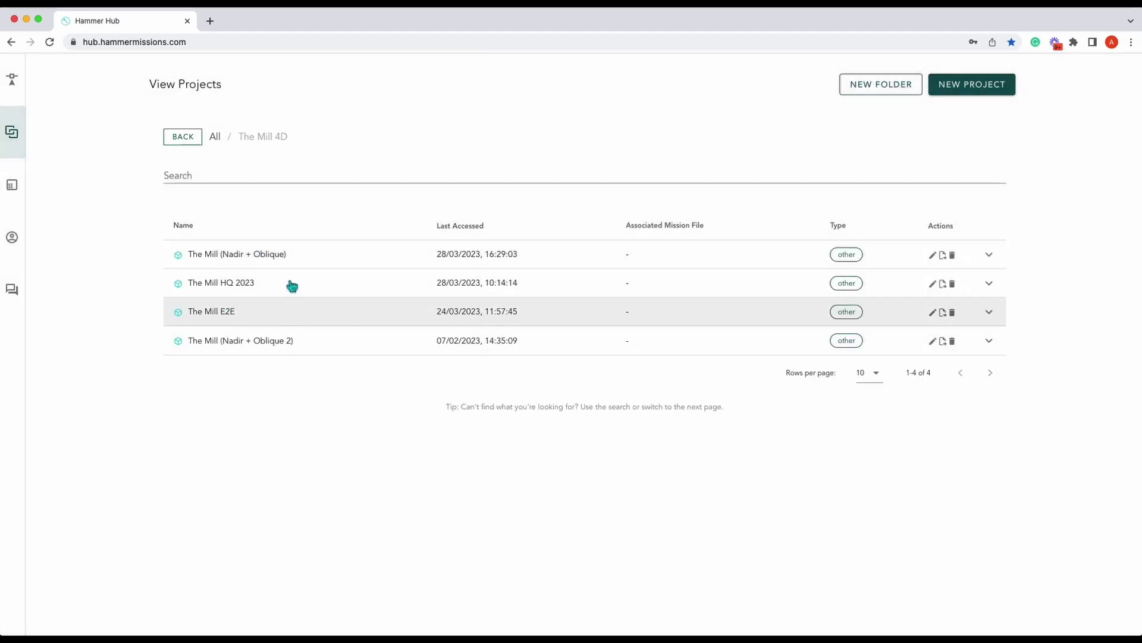
pyautogui.click(216, 138)
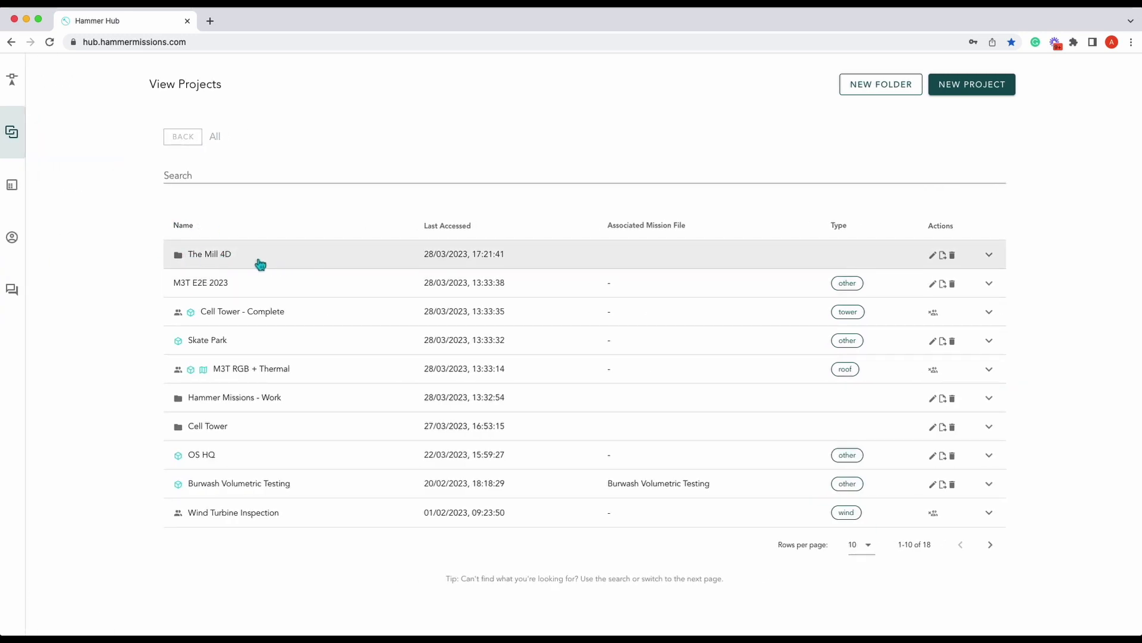
# Open The Mill HQ 2023 from The Mill 4D folder and view the source images for two camera positions near the long roof.
pyautogui.click(260, 263)
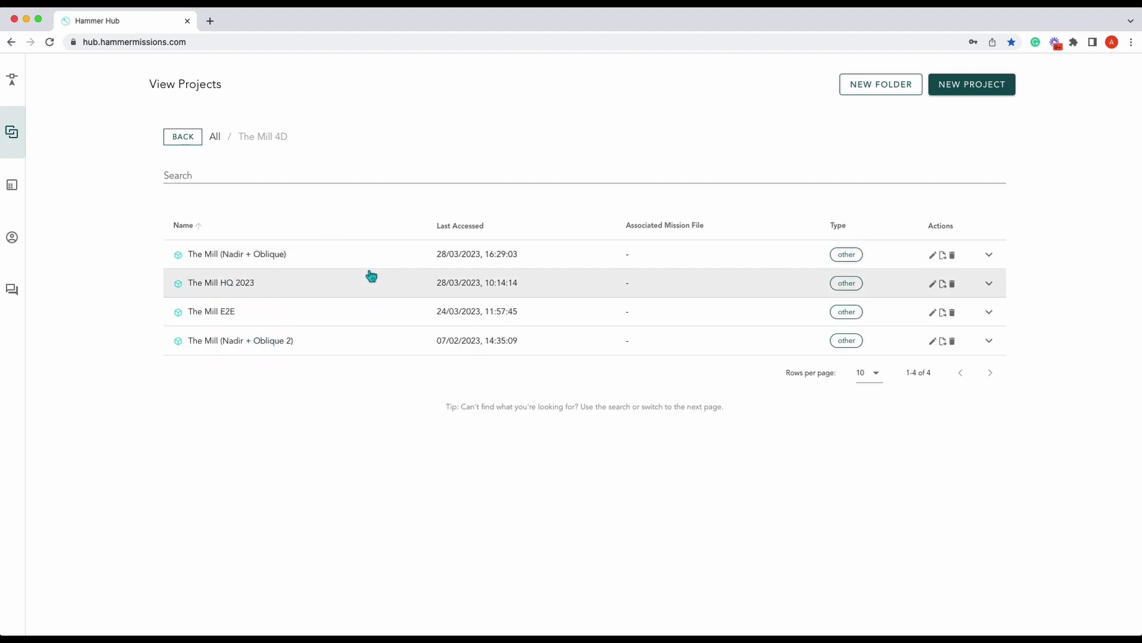
pyautogui.click(225, 285)
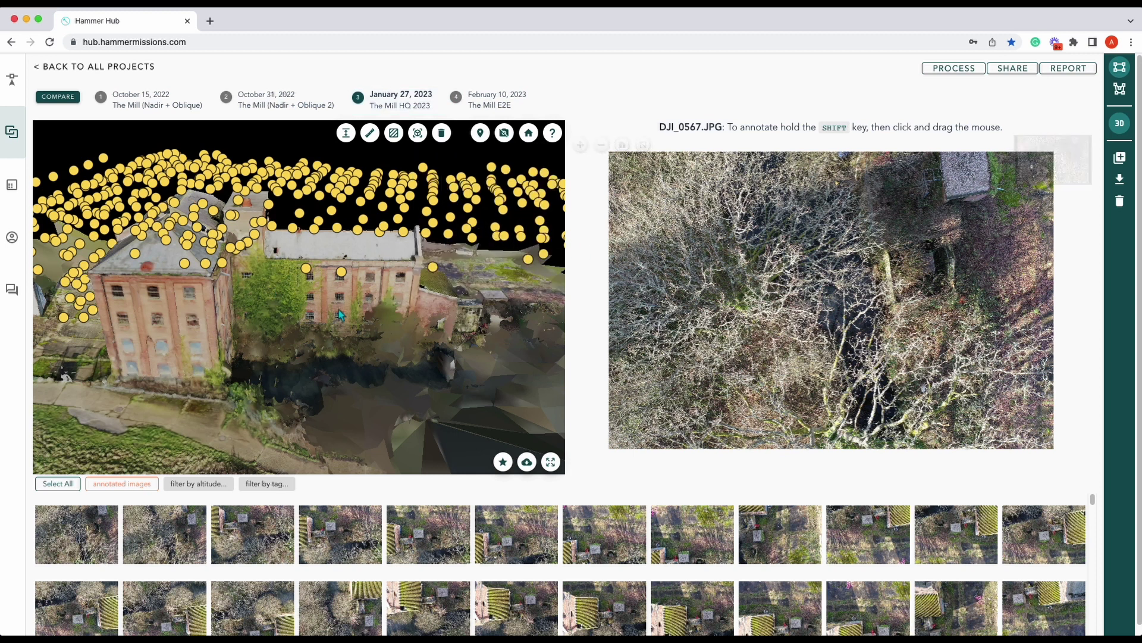
pyautogui.moveTo(235, 300); pyautogui.dragTo(339, 294)
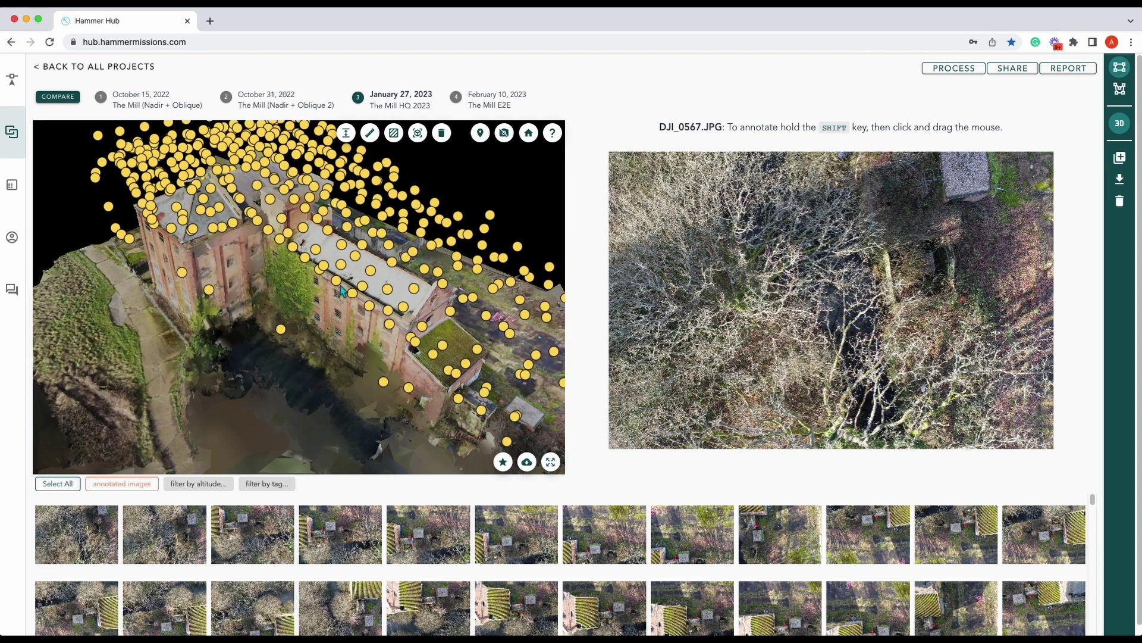
pyautogui.click(346, 249)
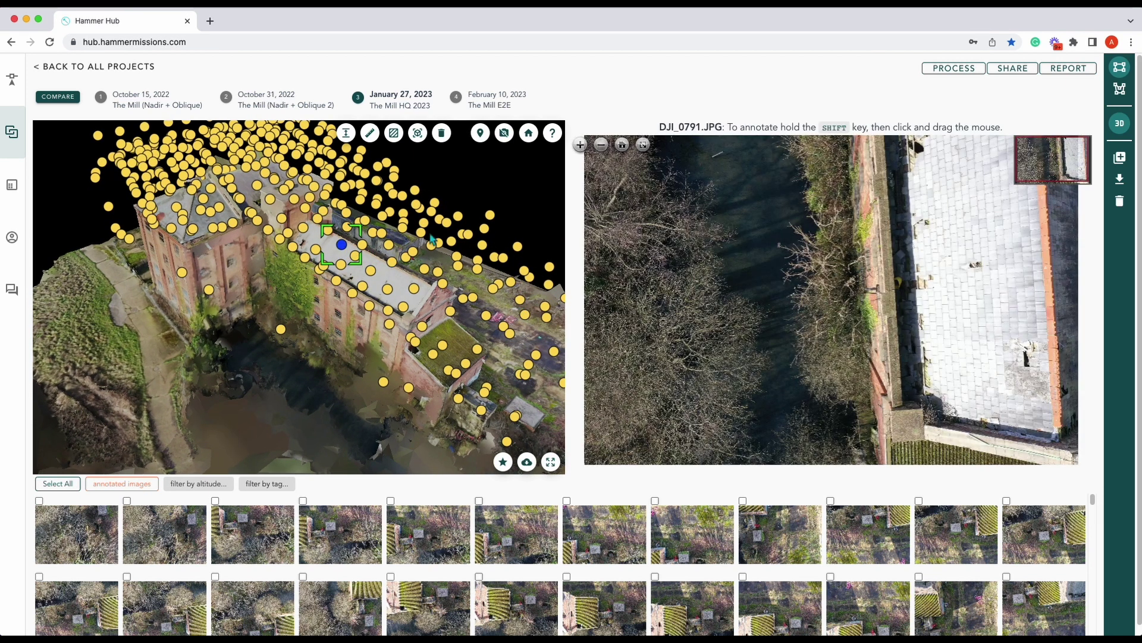
pyautogui.click(420, 234)
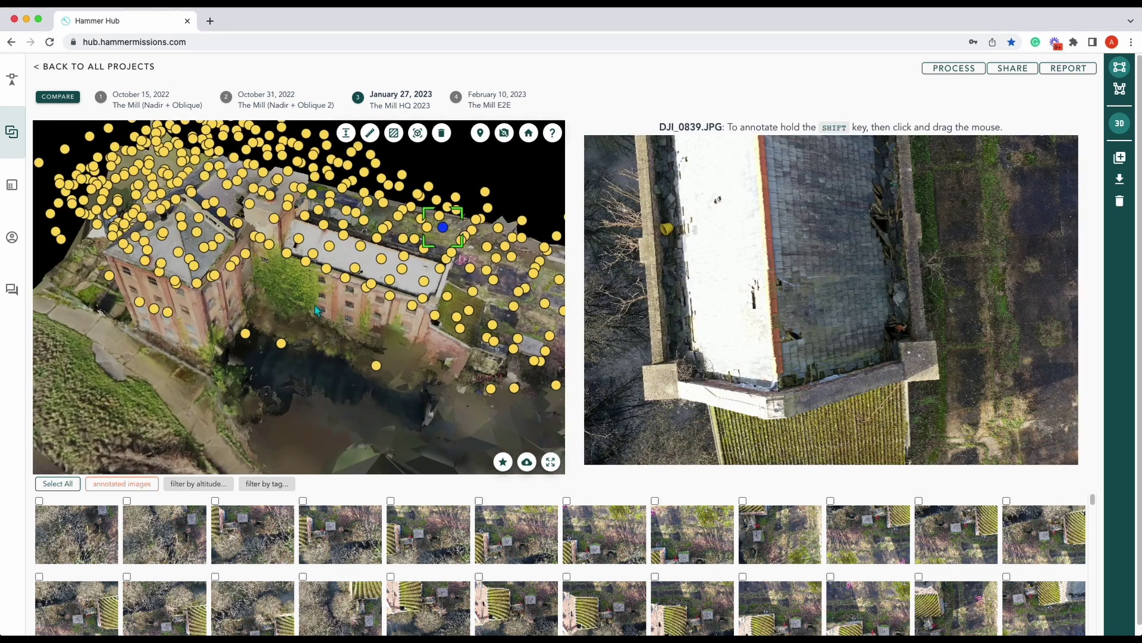
pyautogui.moveTo(316, 309); pyautogui.dragTo(311, 304)
# Hide the camera positions in the 3D model and measure the length of the long roof's water-side edge.
pyautogui.click(504, 133)
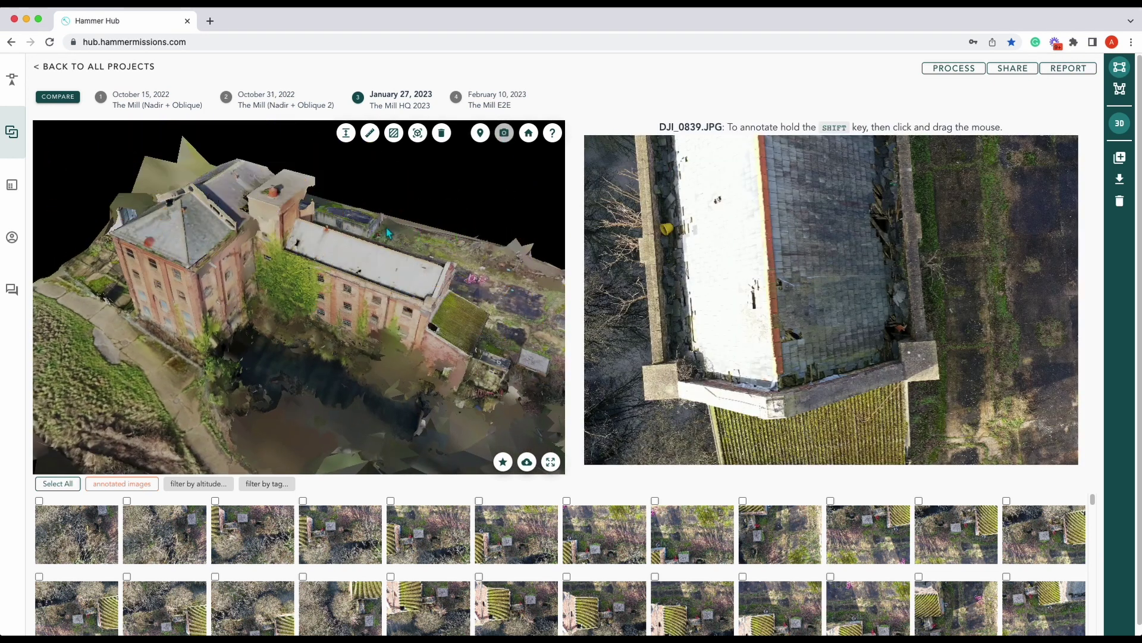
pyautogui.click(370, 132)
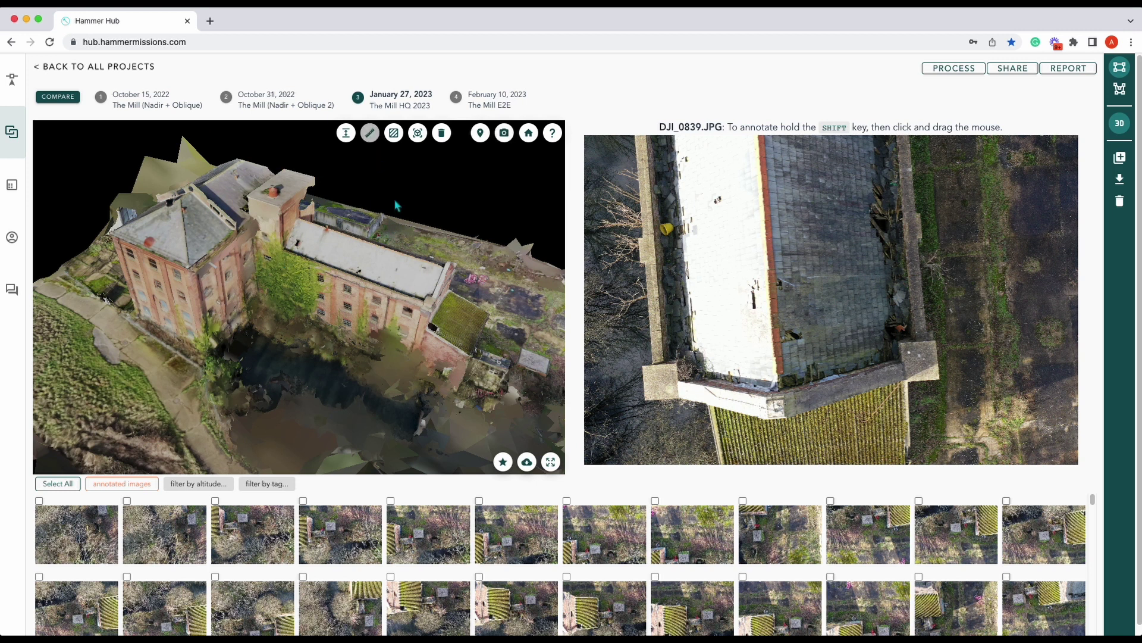
pyautogui.click(287, 254)
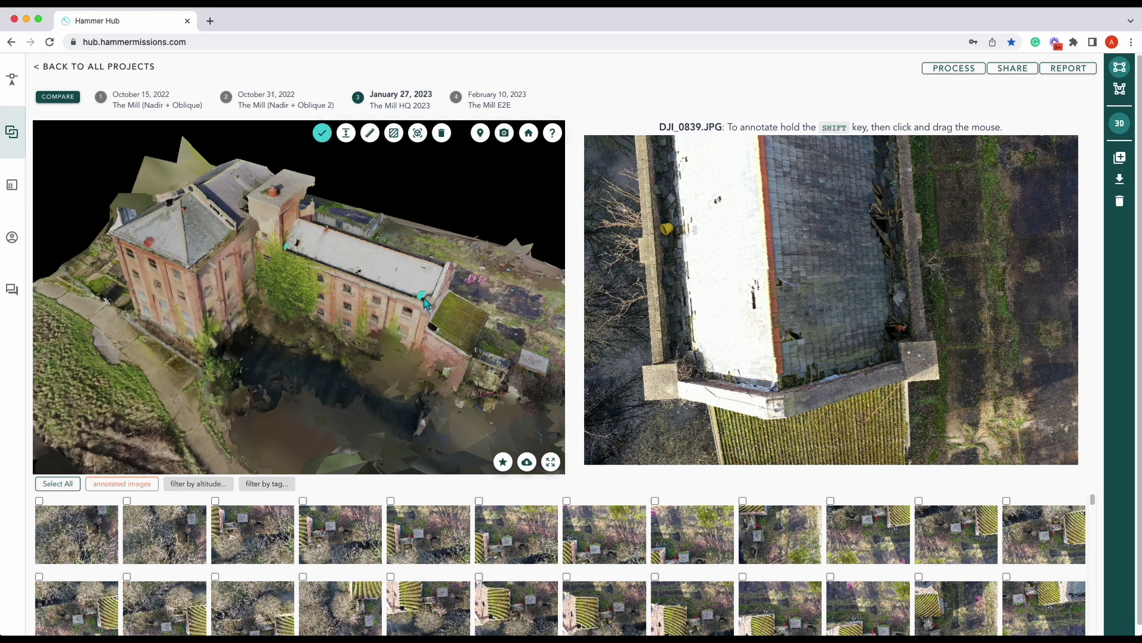
pyautogui.click(322, 132)
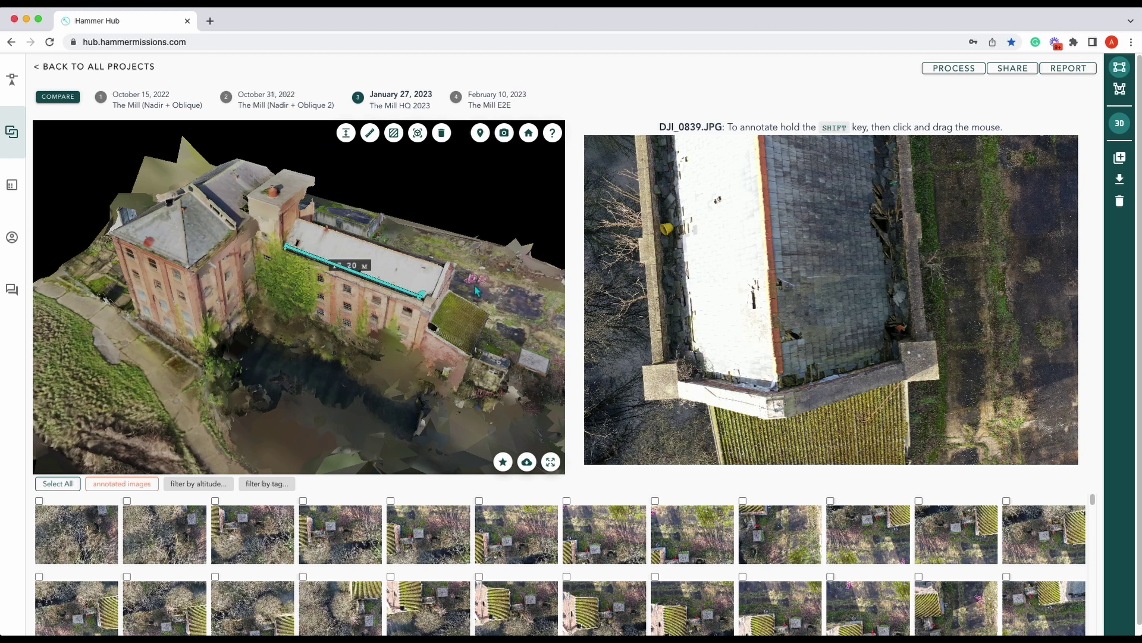
pyautogui.moveTo(476, 338); pyautogui.dragTo(461, 311)
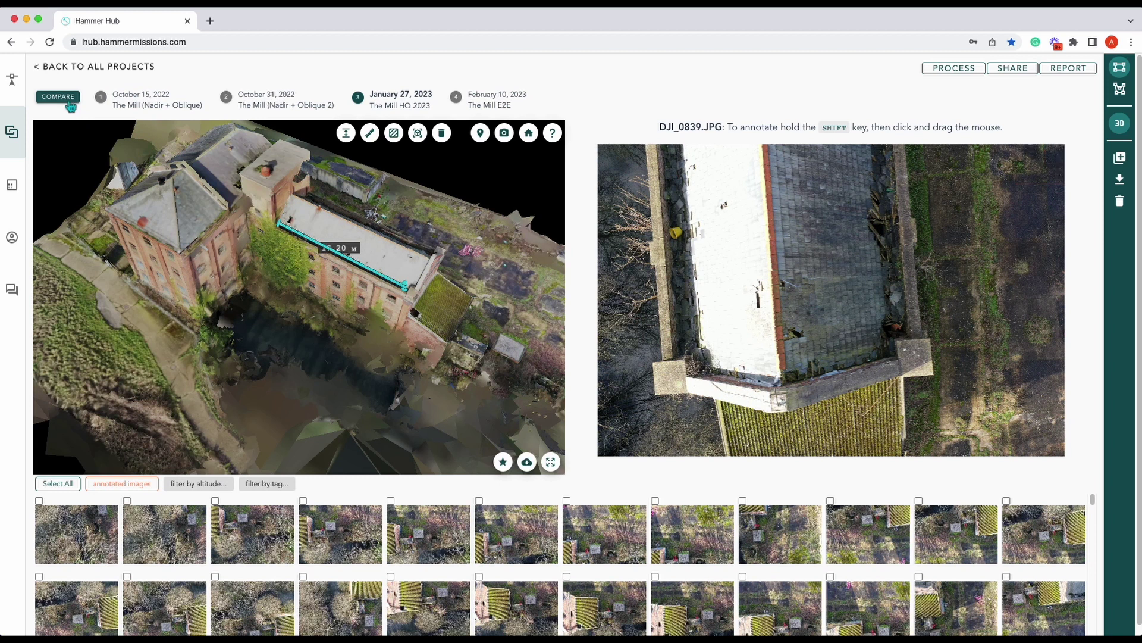
pyautogui.click(58, 97)
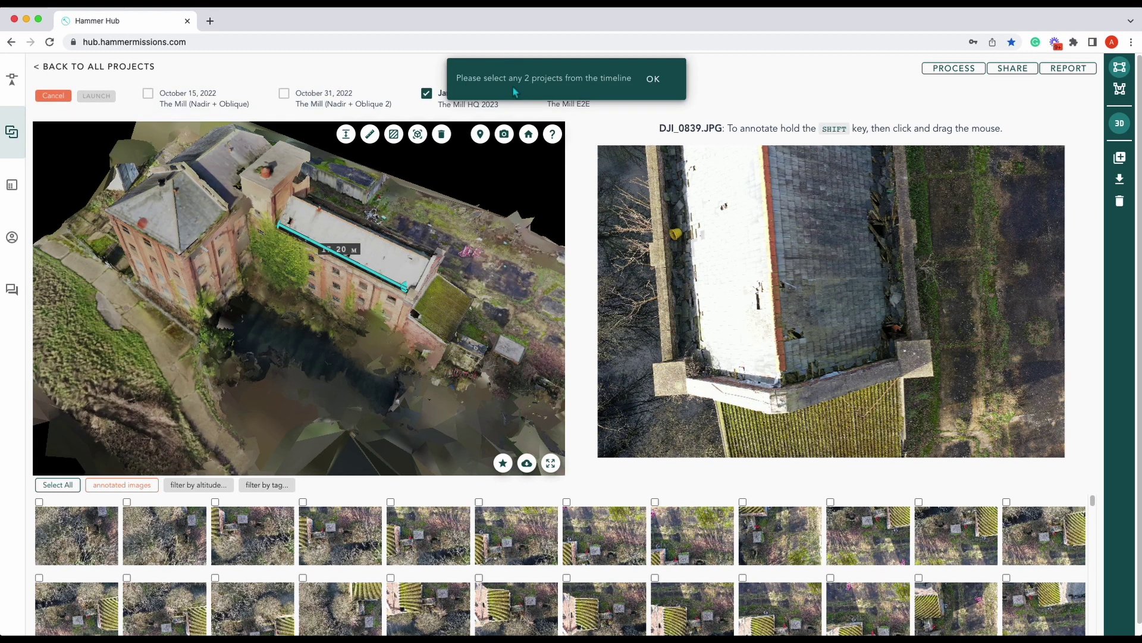
pyautogui.click(658, 84)
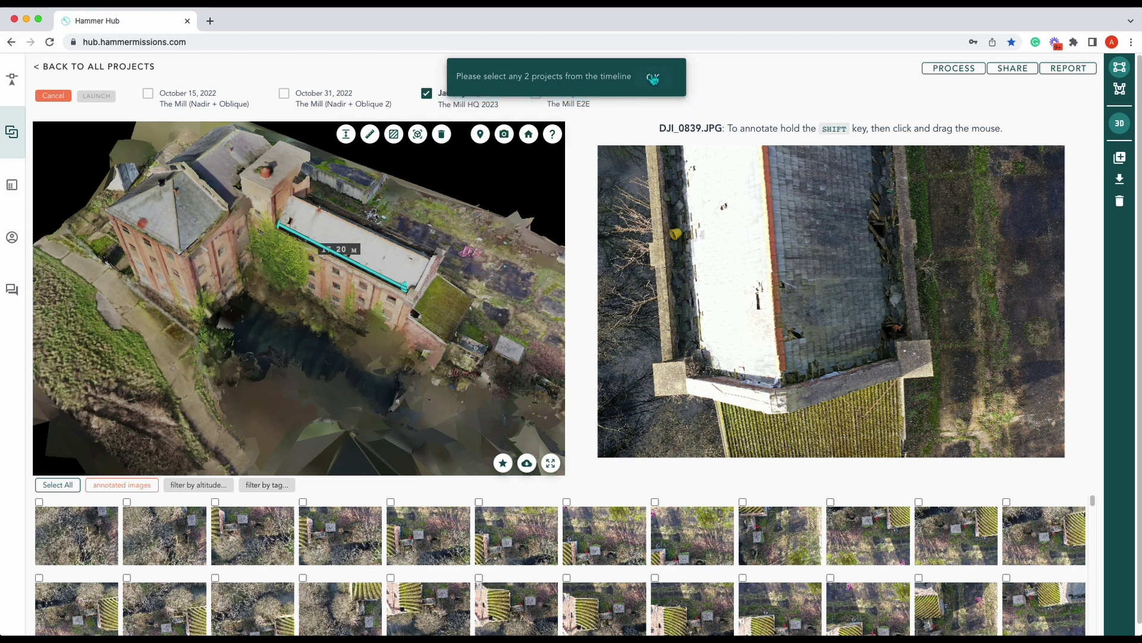
pyautogui.click(653, 79)
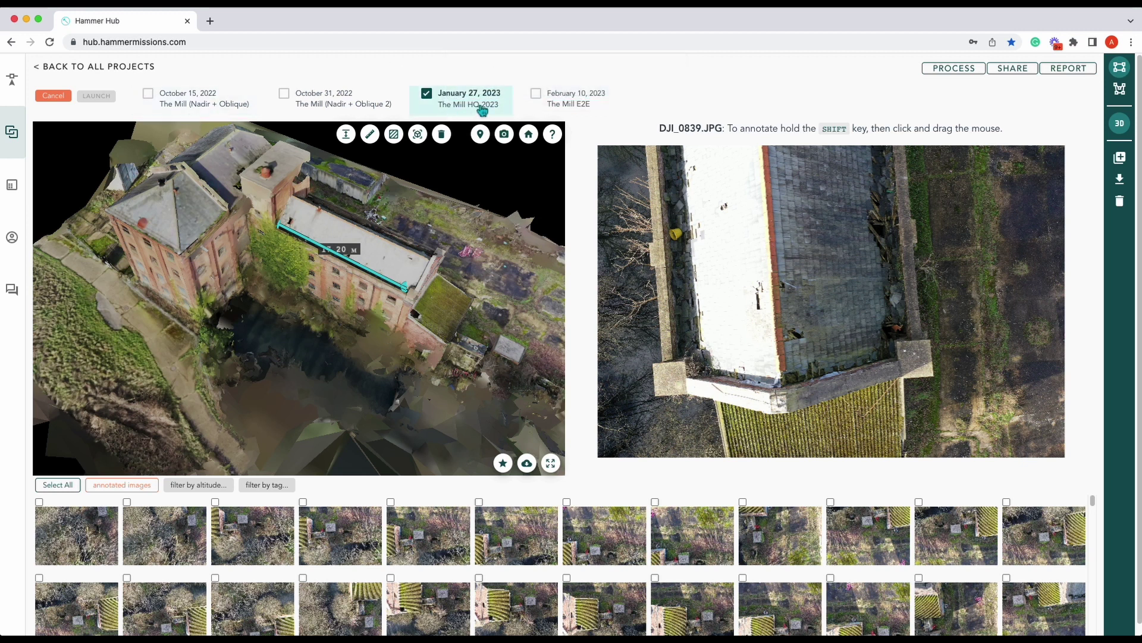
pyautogui.click(149, 95)
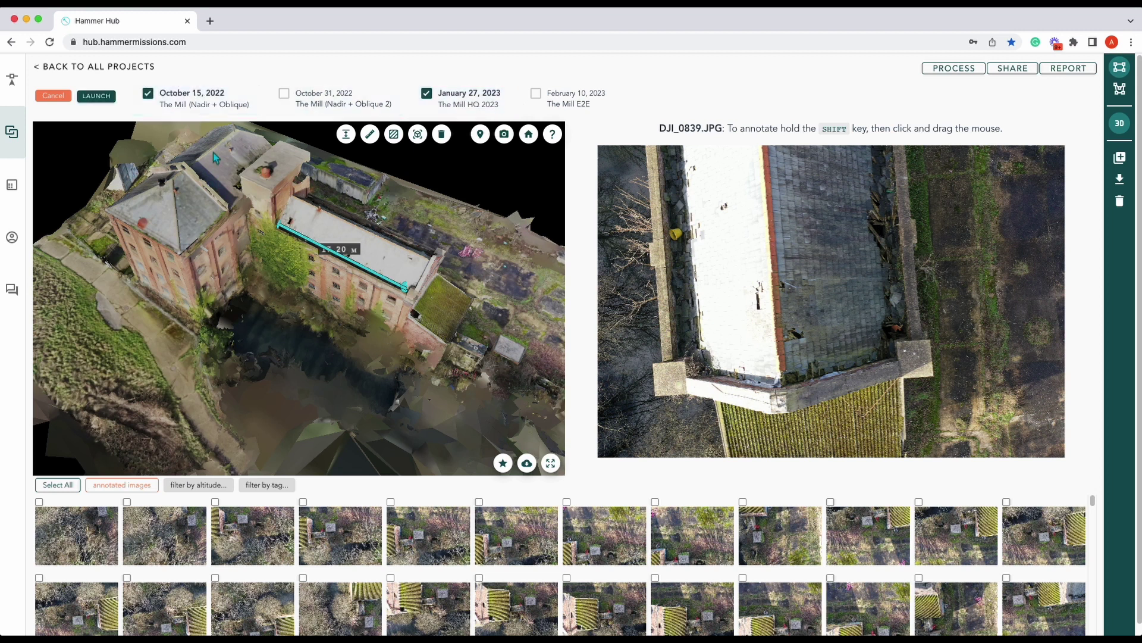
pyautogui.click(427, 98)
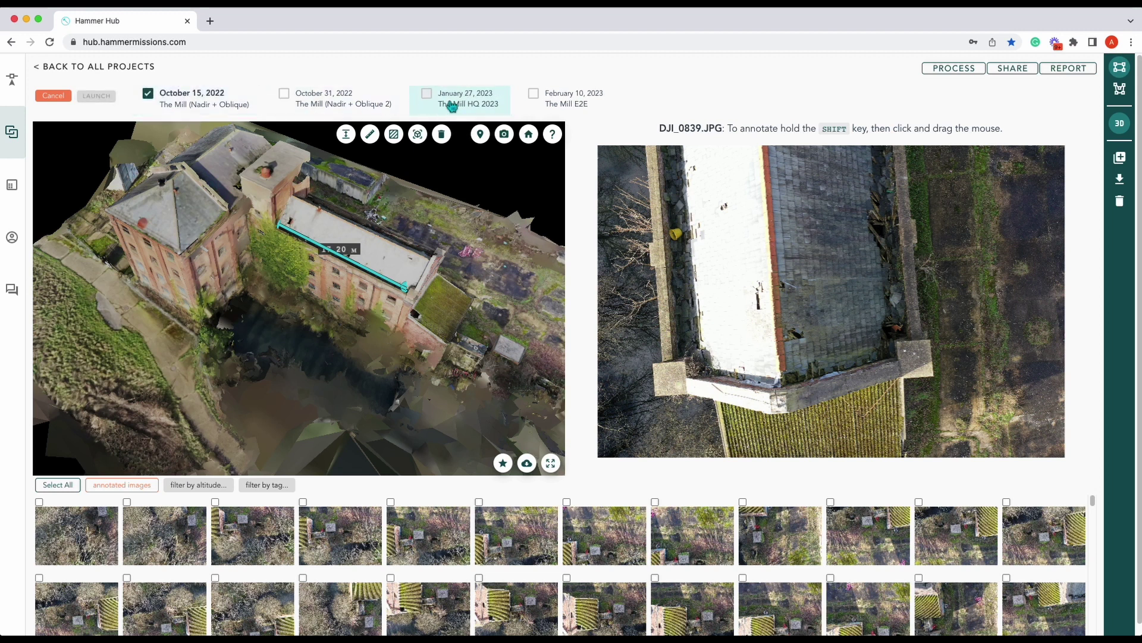
pyautogui.click(542, 105)
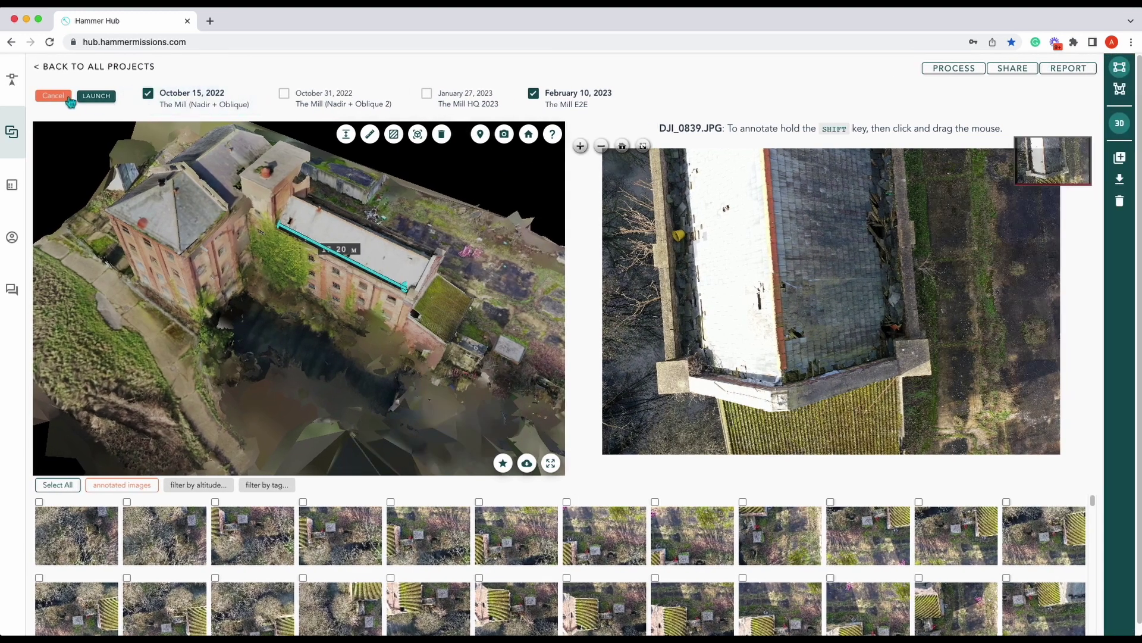
pyautogui.click(67, 98)
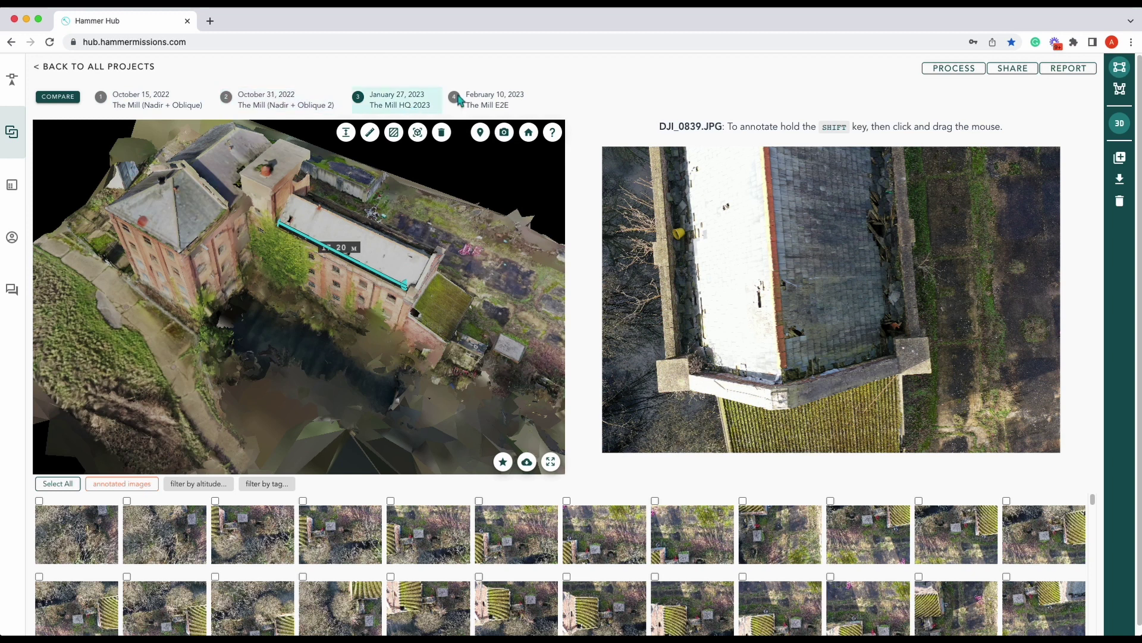
# View the February 10, 2023 capture from the timeline, and return to the January 27, 2023 capture with its camera positions hidden.
pyautogui.click(487, 105)
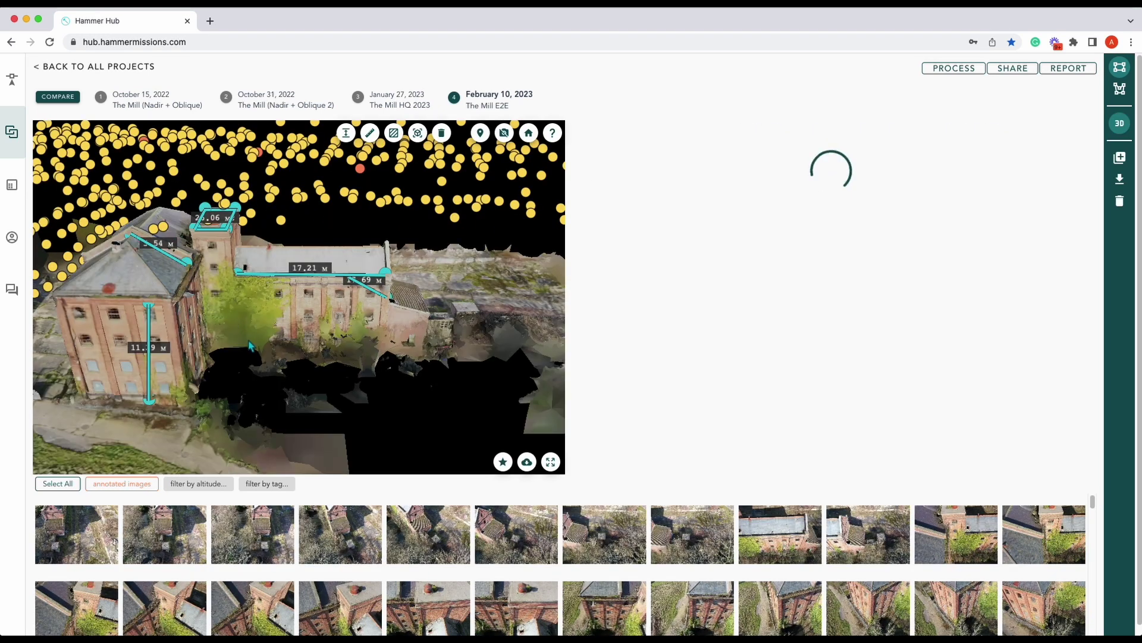
pyautogui.moveTo(191, 316); pyautogui.dragTo(289, 348)
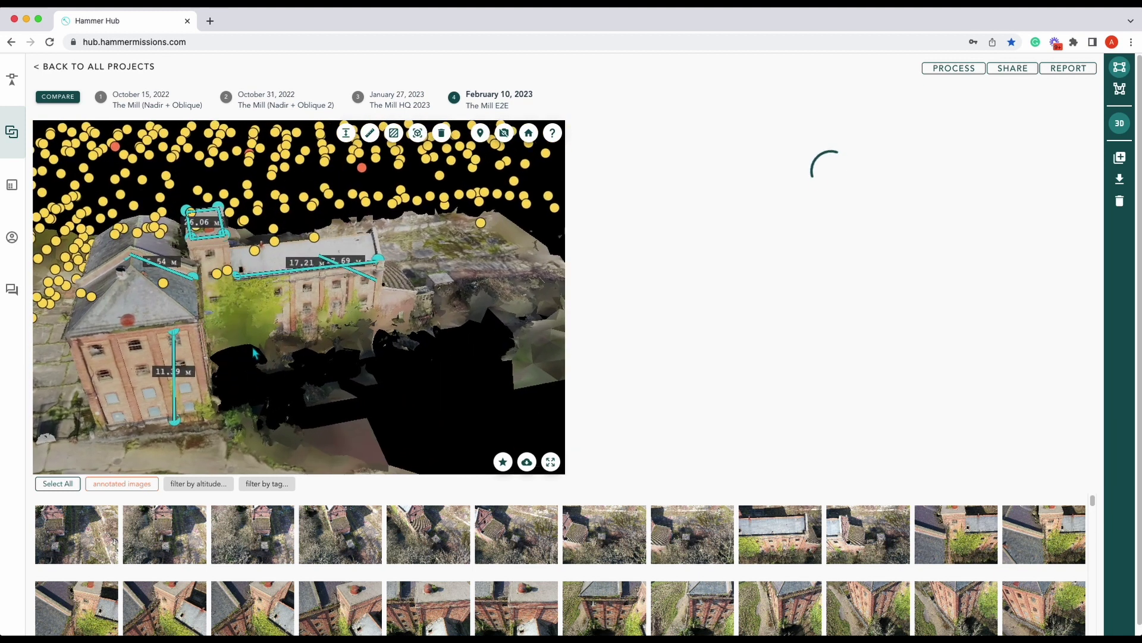
pyautogui.click(390, 101)
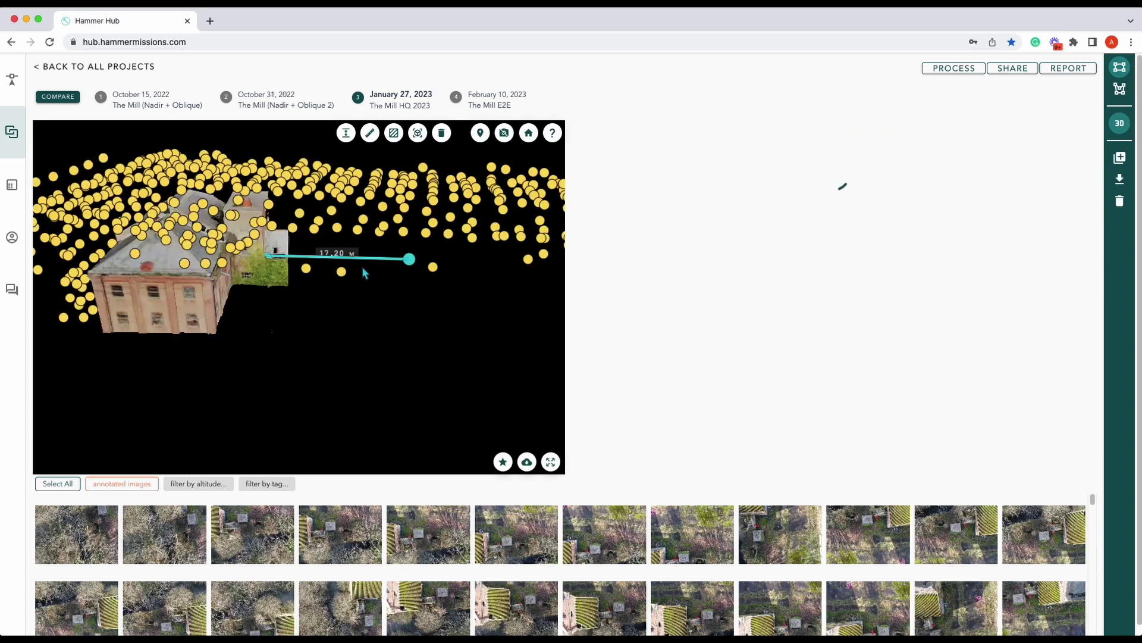
pyautogui.moveTo(250, 332); pyautogui.dragTo(288, 338)
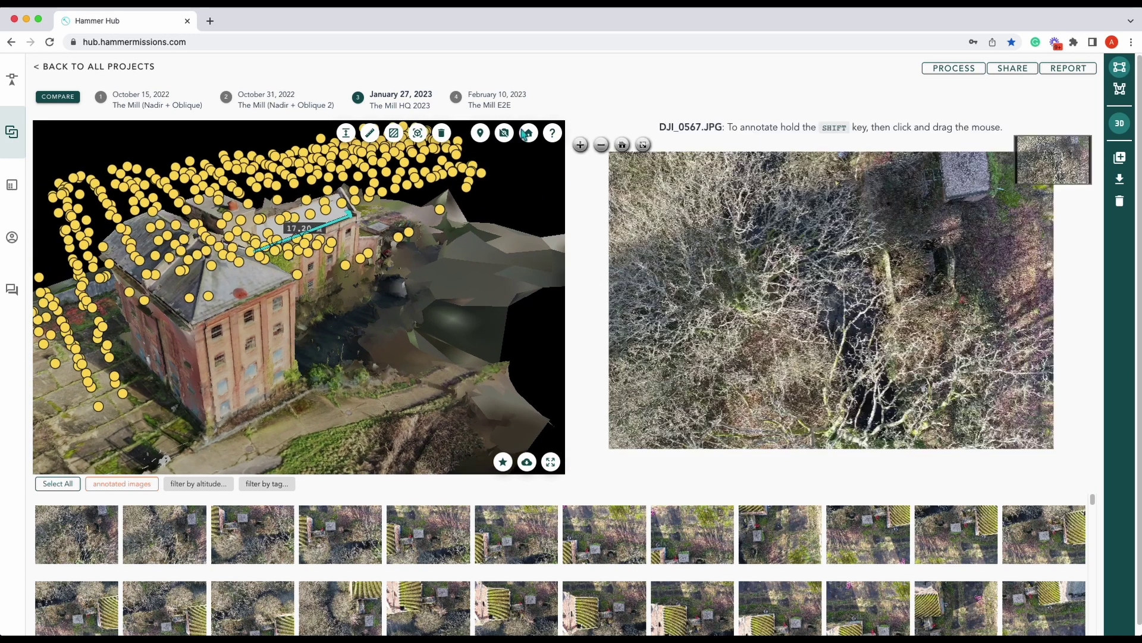
pyautogui.click(505, 134)
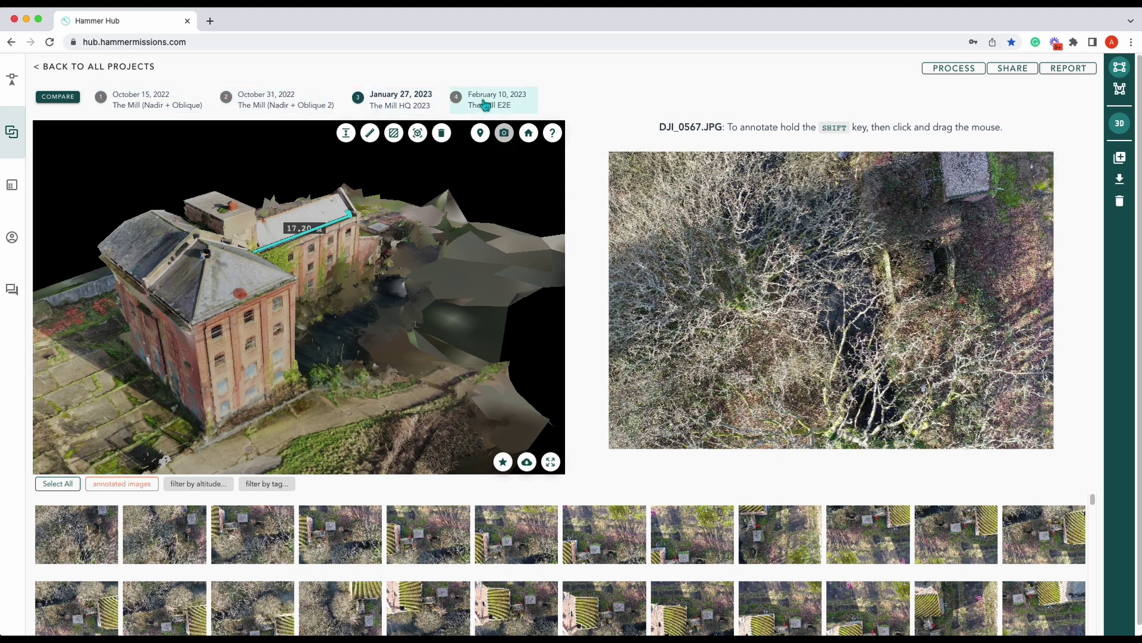
# Launch a side-by-side comparison of the October 15, 2022 and February 10, 2023 captures.
pyautogui.click(58, 97)
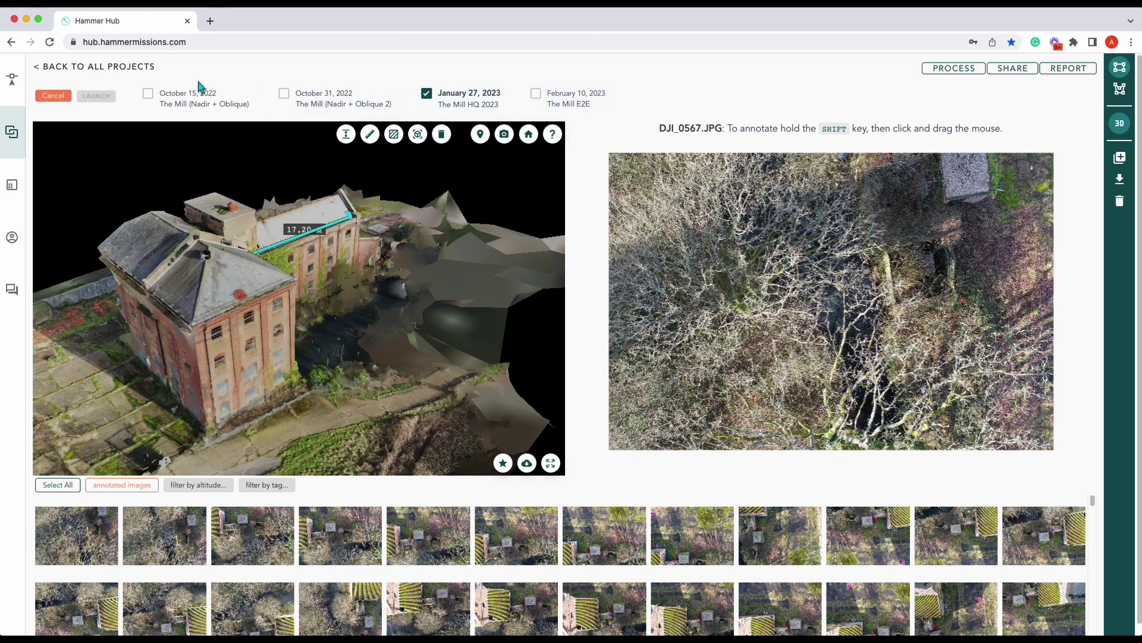
pyautogui.click(149, 96)
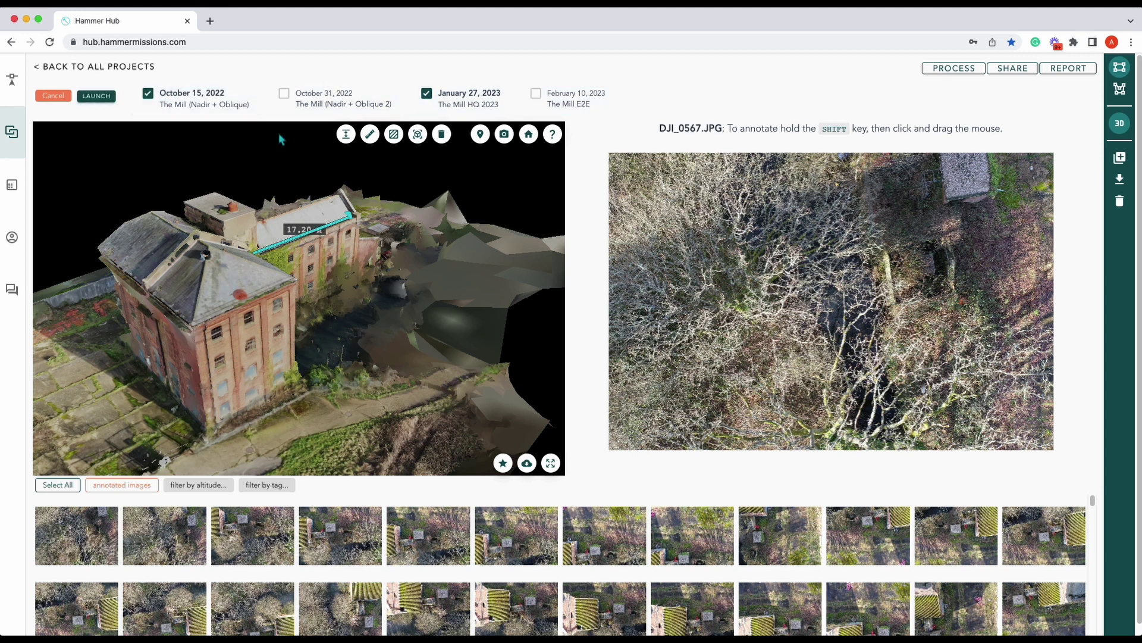
pyautogui.click(426, 94)
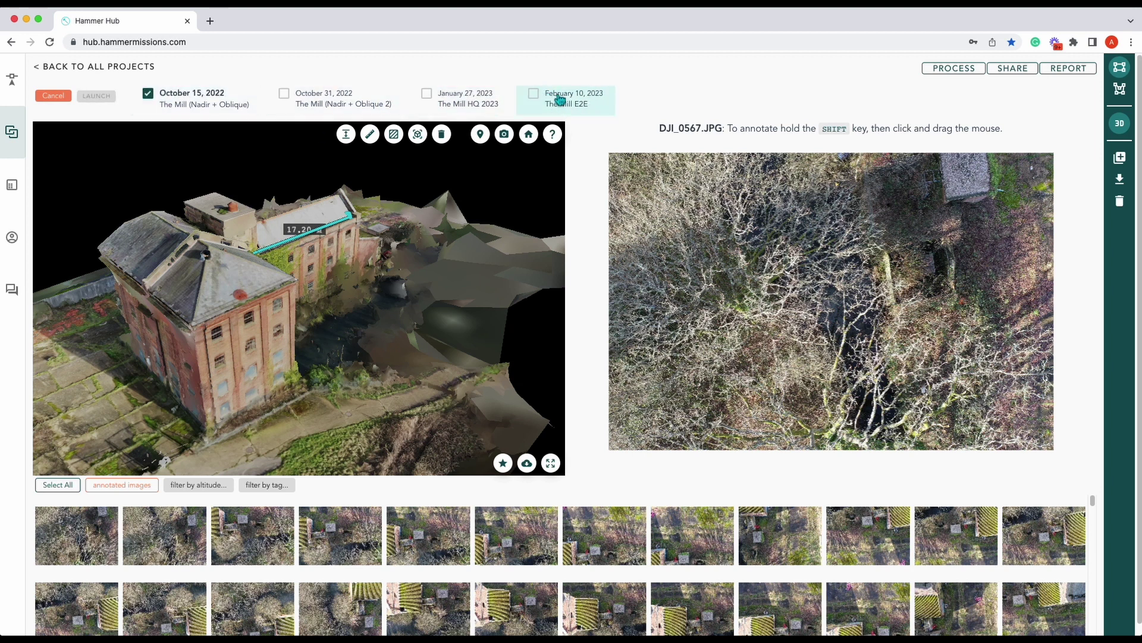
pyautogui.click(537, 99)
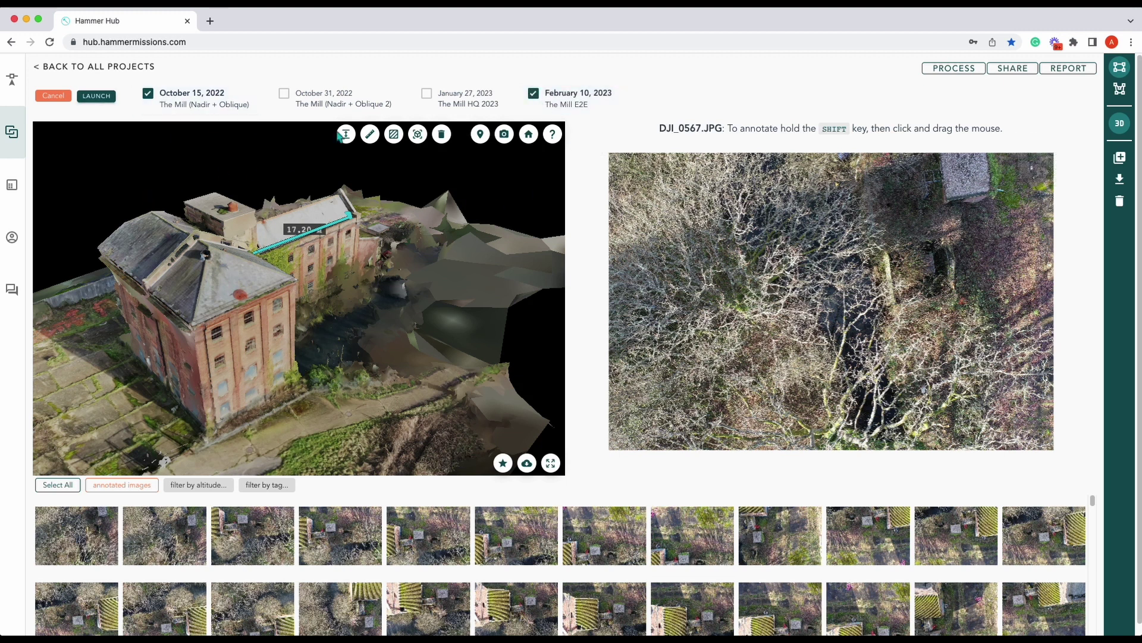
pyautogui.click(102, 102)
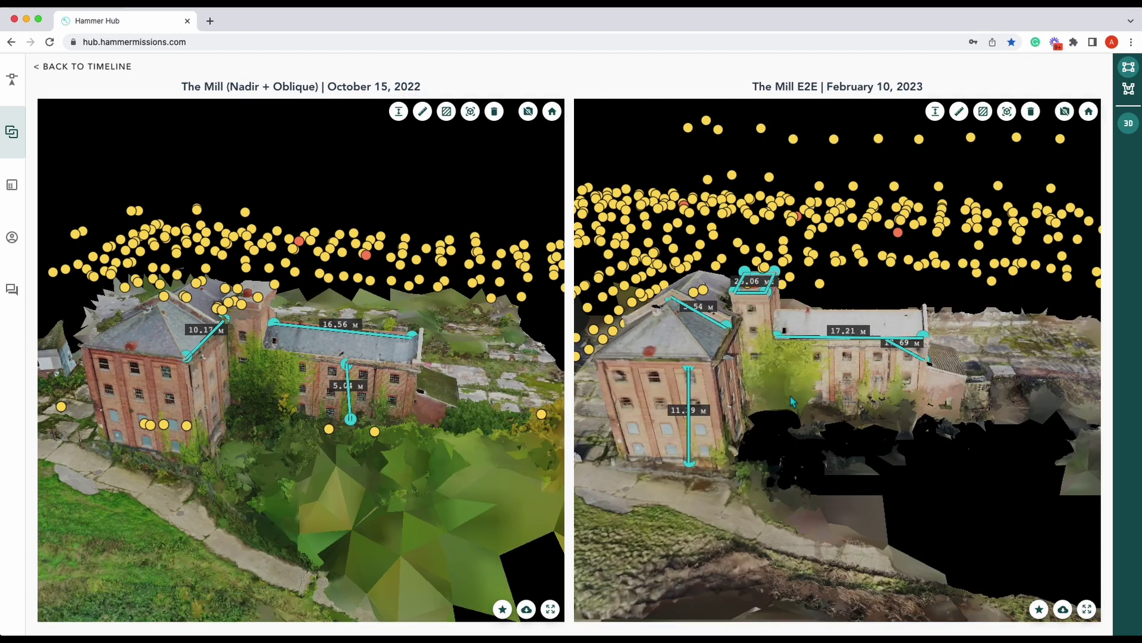
# Hide the camera positions in both compared 3D models.
pyautogui.moveTo(412, 413); pyautogui.dragTo(421, 417)
pyautogui.moveTo(667, 424); pyautogui.dragTo(827, 445)
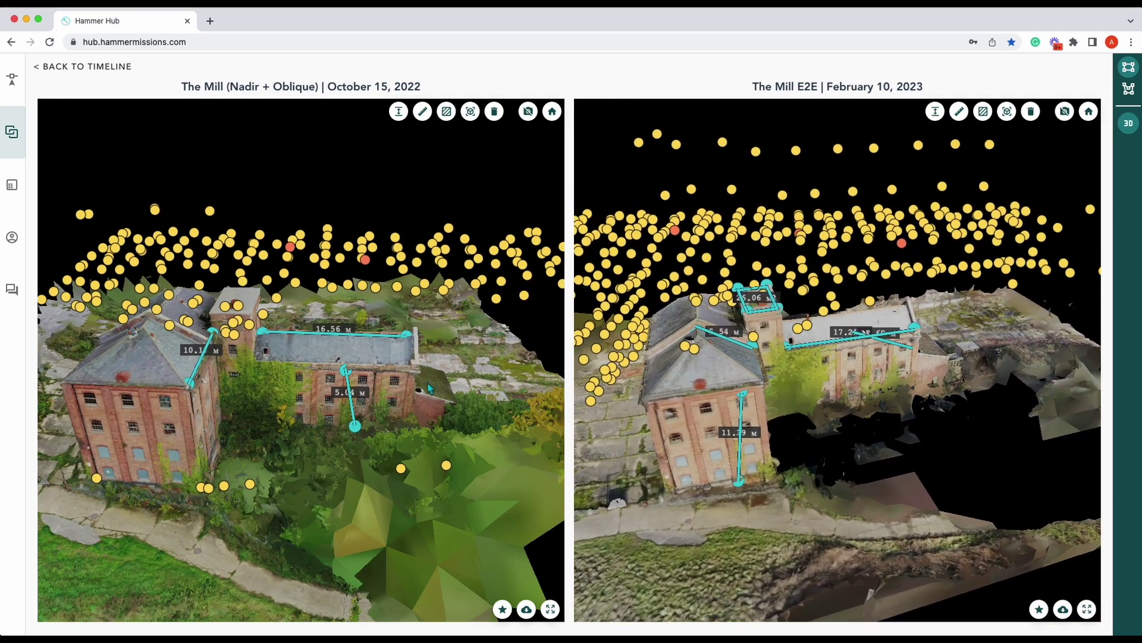
pyautogui.moveTo(431, 388); pyautogui.dragTo(278, 406)
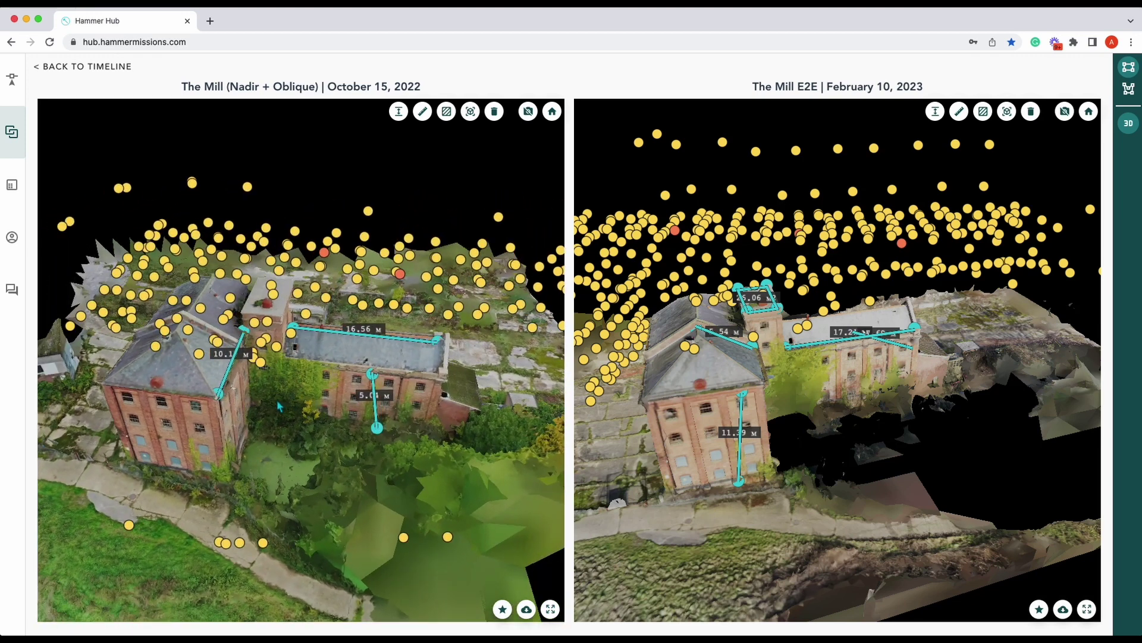
pyautogui.moveTo(896, 375); pyautogui.dragTo(854, 421)
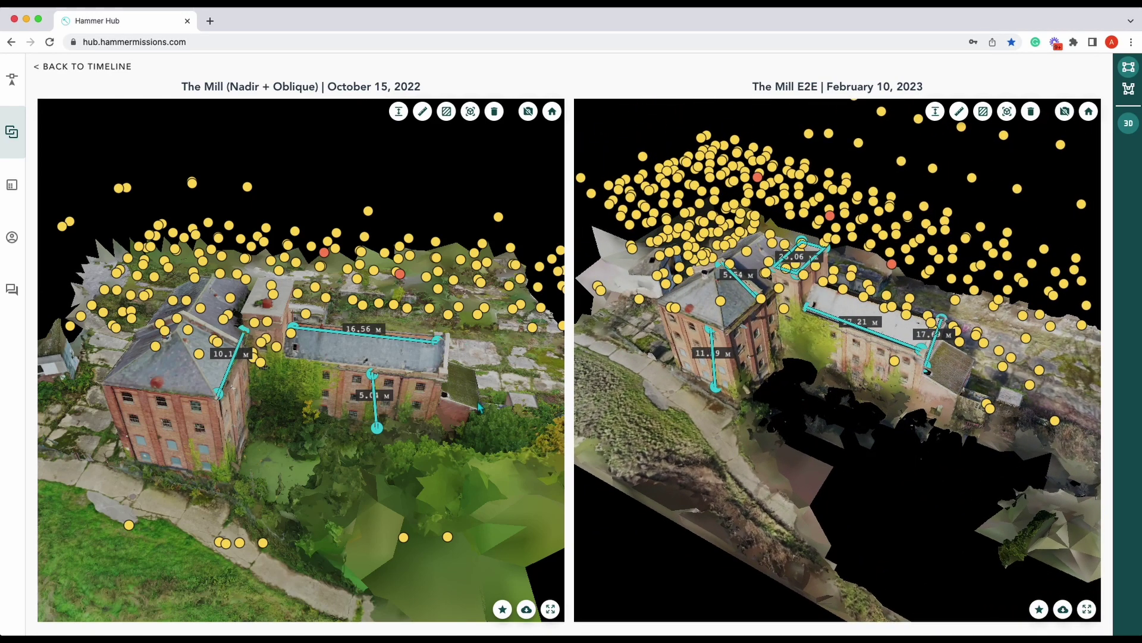
pyautogui.moveTo(480, 407); pyautogui.dragTo(540, 232)
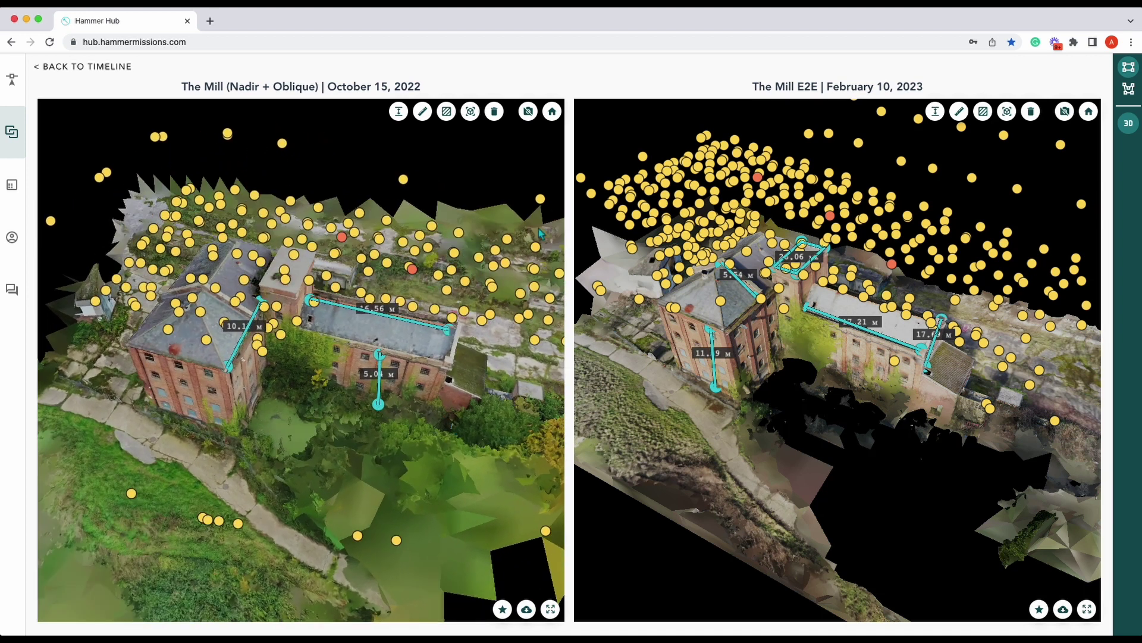
pyautogui.click(528, 111)
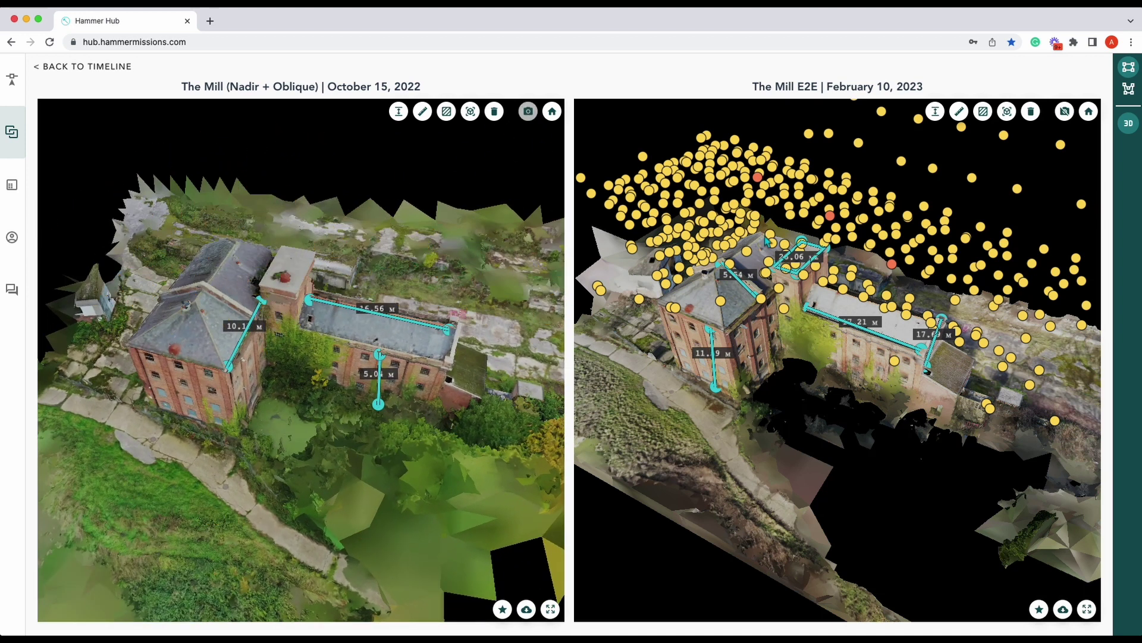
pyautogui.click(1065, 111)
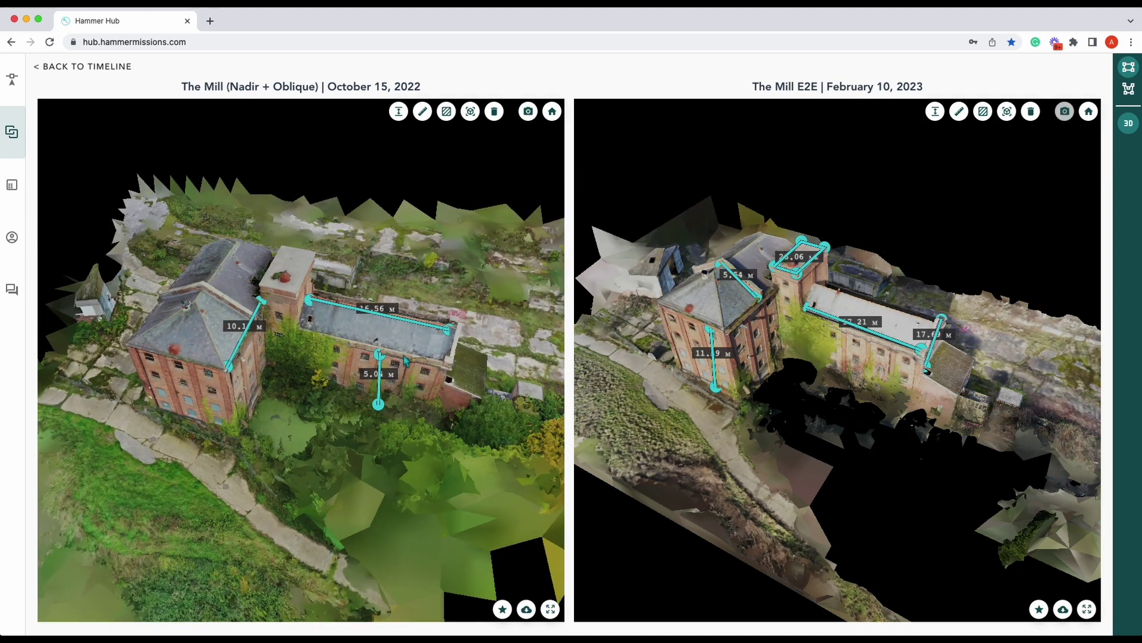
# Delete the wall height, long roof edge and hipped roof edge measurements from the October 15, 2022 model.
pyautogui.moveTo(294, 424); pyautogui.dragTo(288, 397)
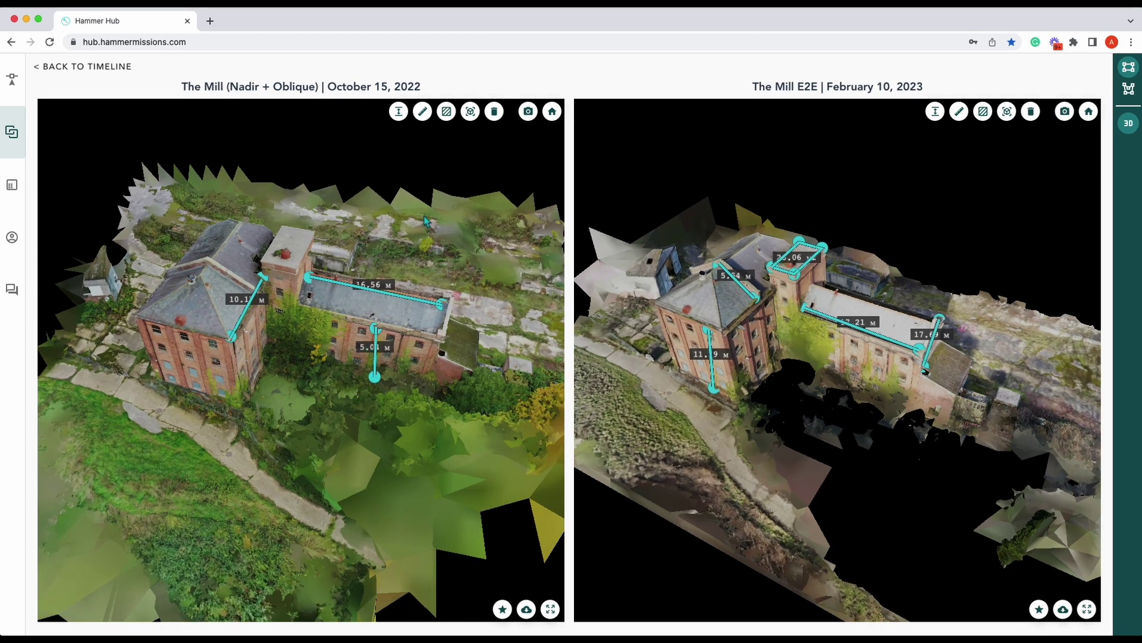
pyautogui.click(494, 111)
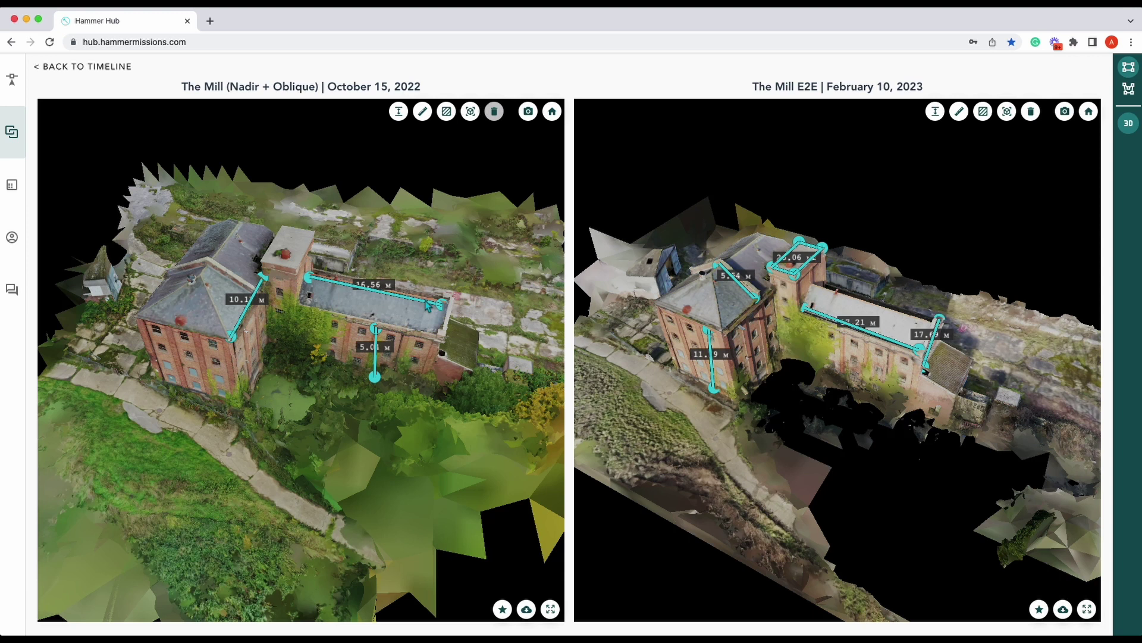
pyautogui.click(377, 332)
pyautogui.click(503, 115)
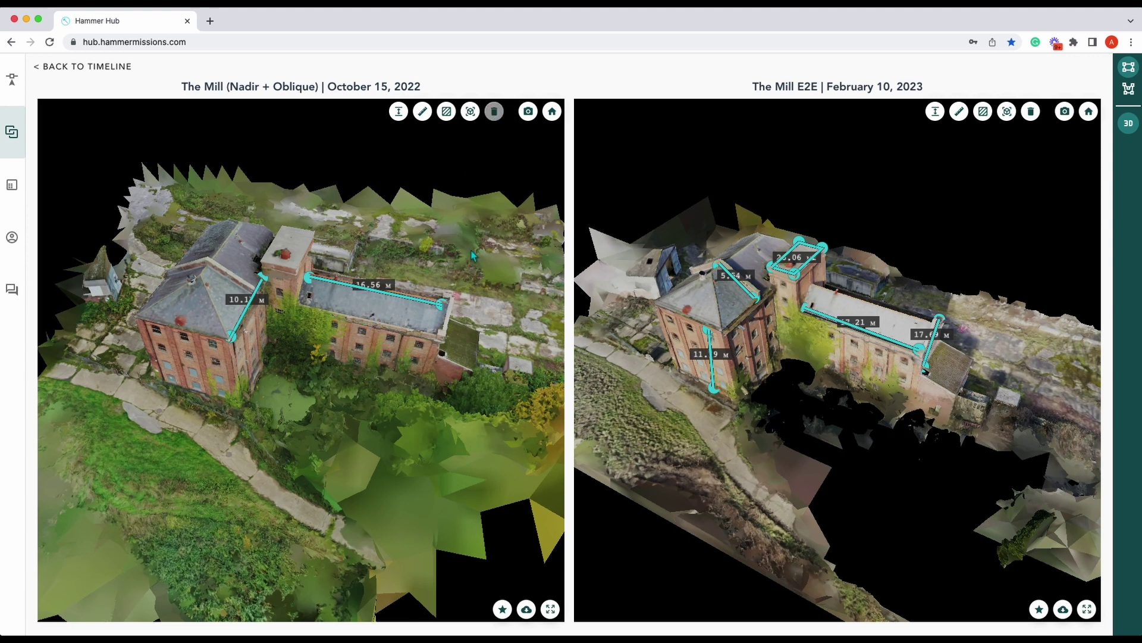
pyautogui.click(307, 278)
pyautogui.click(494, 112)
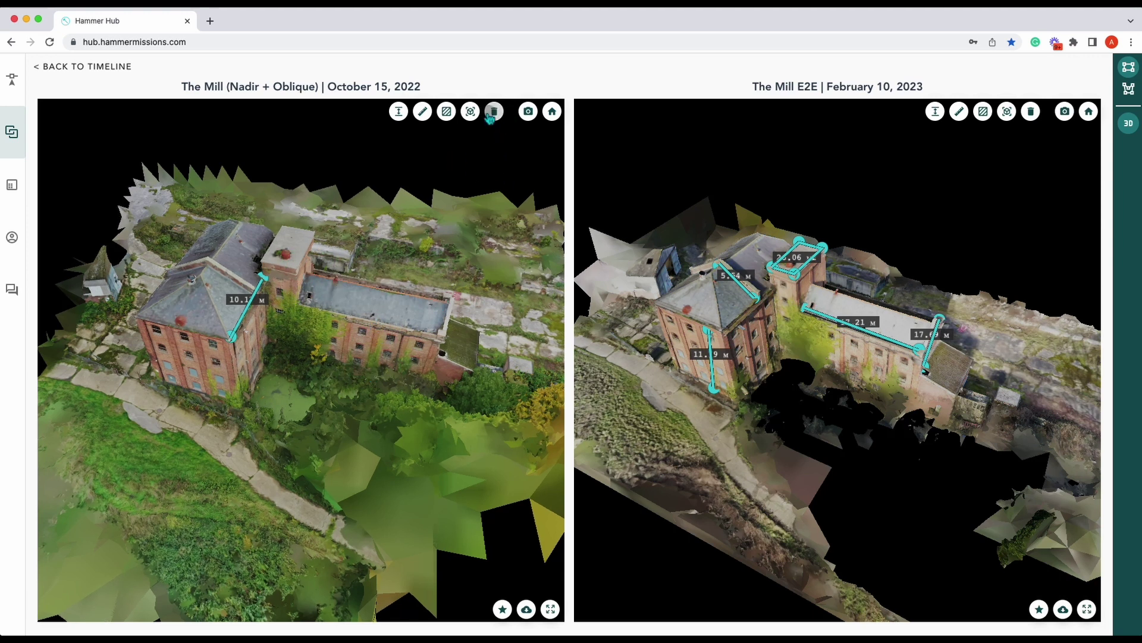
pyautogui.click(260, 281)
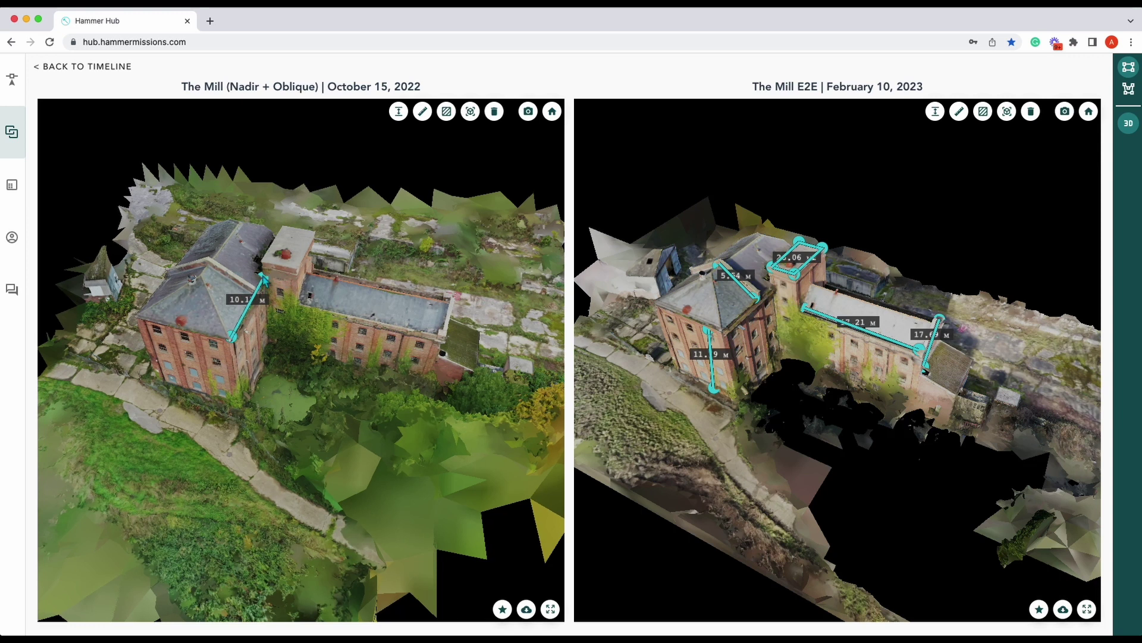
# Delete all measurements on the tower, main building and long roof from the February 10, 2023 model.
pyautogui.click(1030, 114)
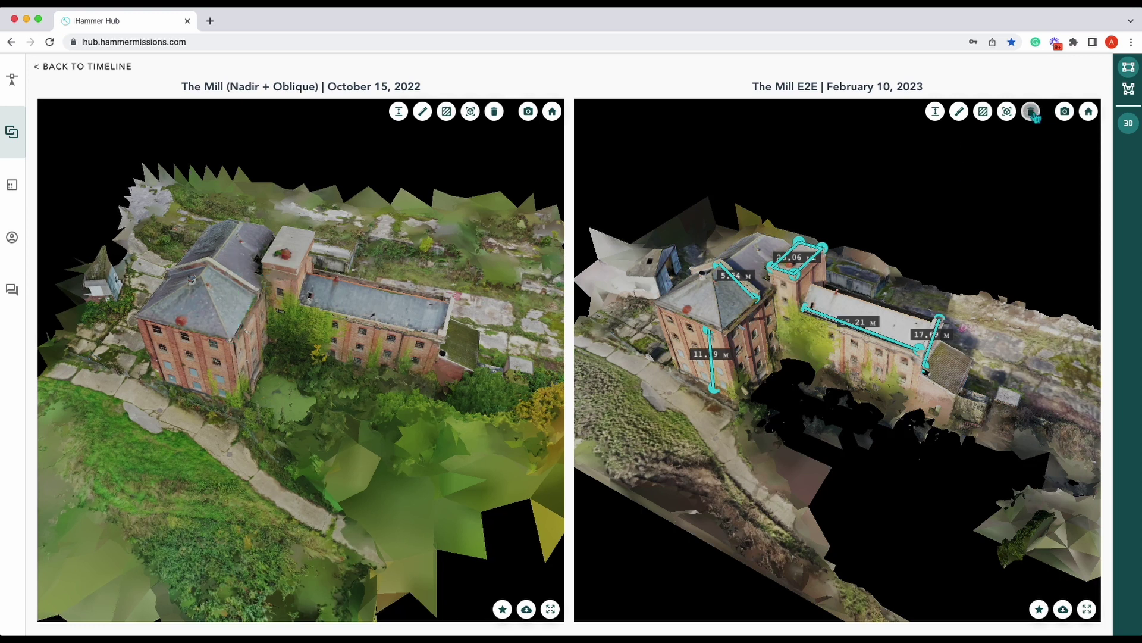
pyautogui.click(832, 232)
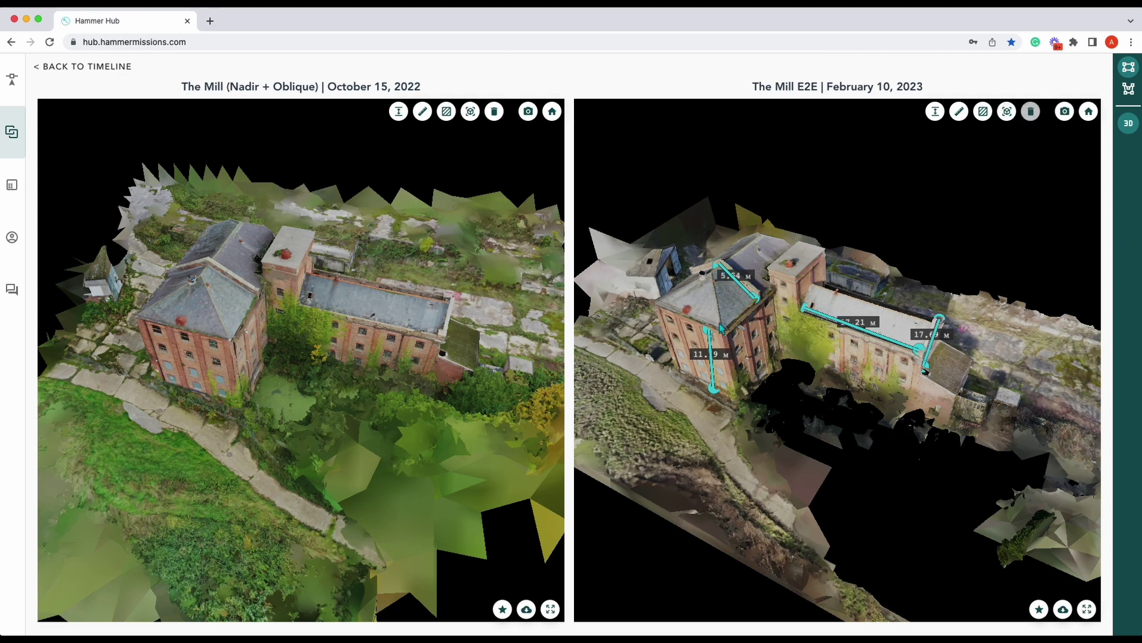
pyautogui.click(1030, 115)
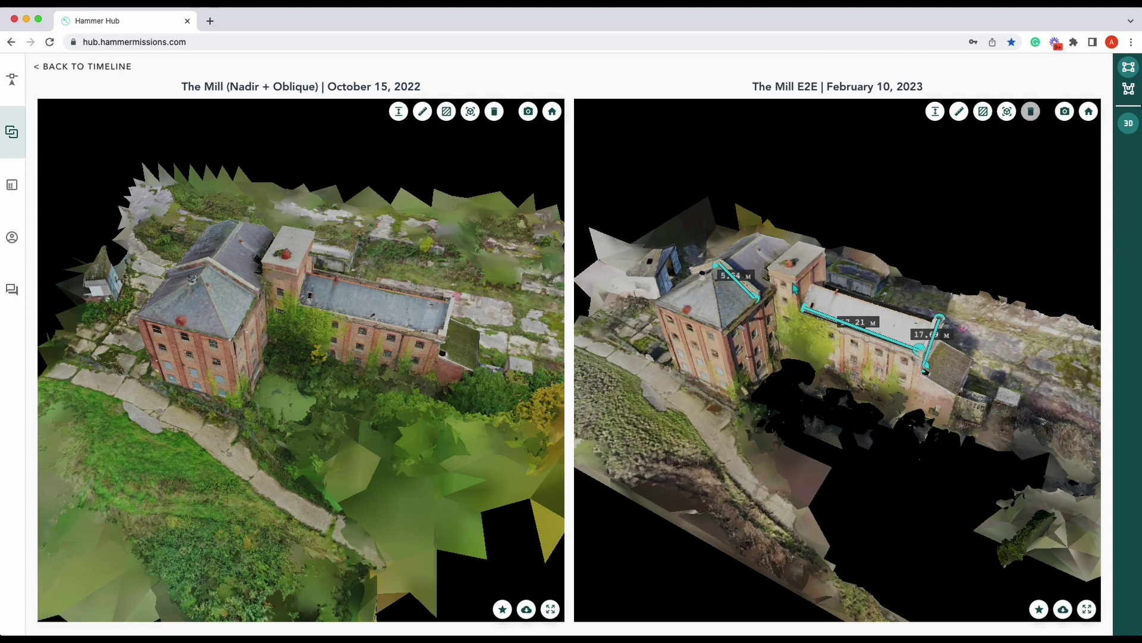
pyautogui.click(1031, 111)
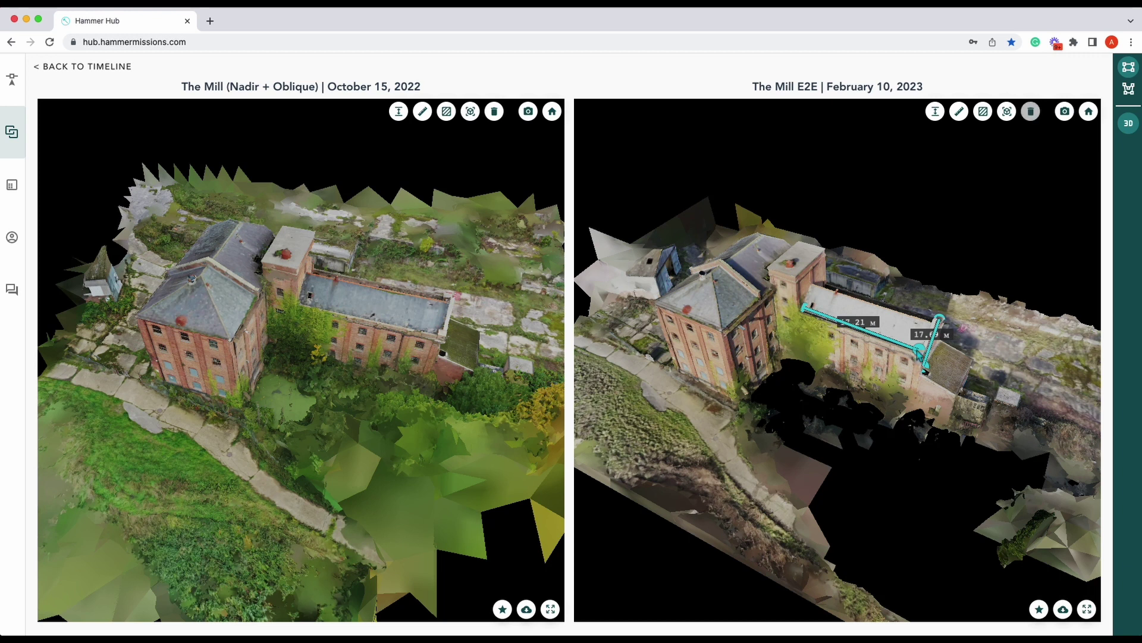
pyautogui.click(922, 356)
pyautogui.click(1031, 111)
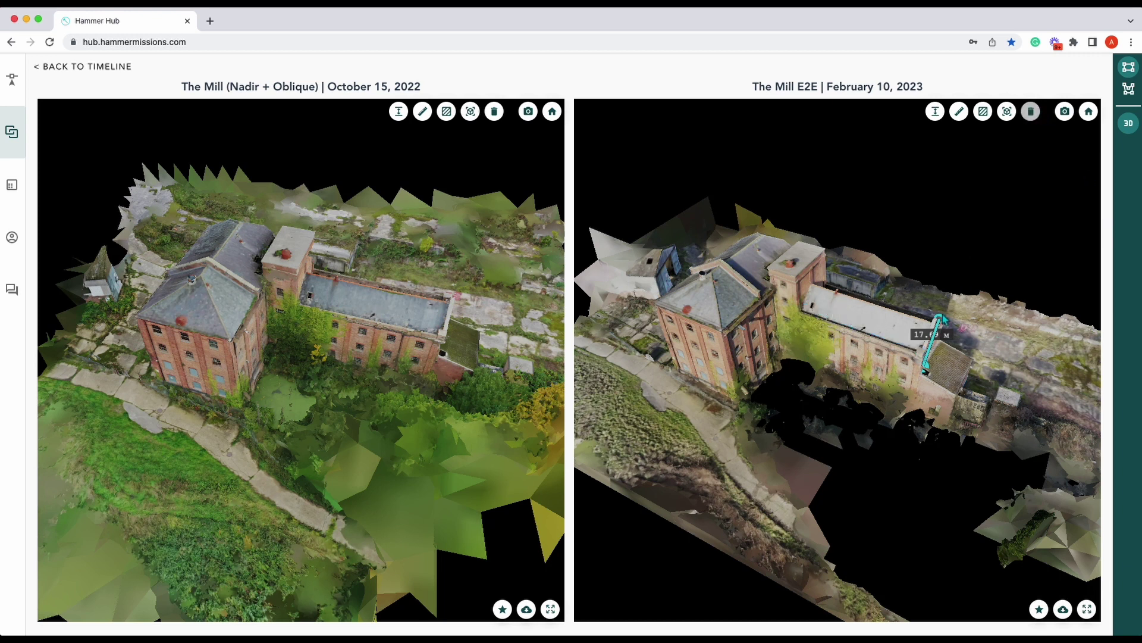
pyautogui.click(939, 317)
# Compare the main building's hipped roof and its damaged slates close up in both models from a similar angle.
pyautogui.moveTo(269, 372); pyautogui.dragTo(346, 358)
pyautogui.moveTo(690, 364); pyautogui.dragTo(788, 445)
pyautogui.scroll(5, 787, 441)
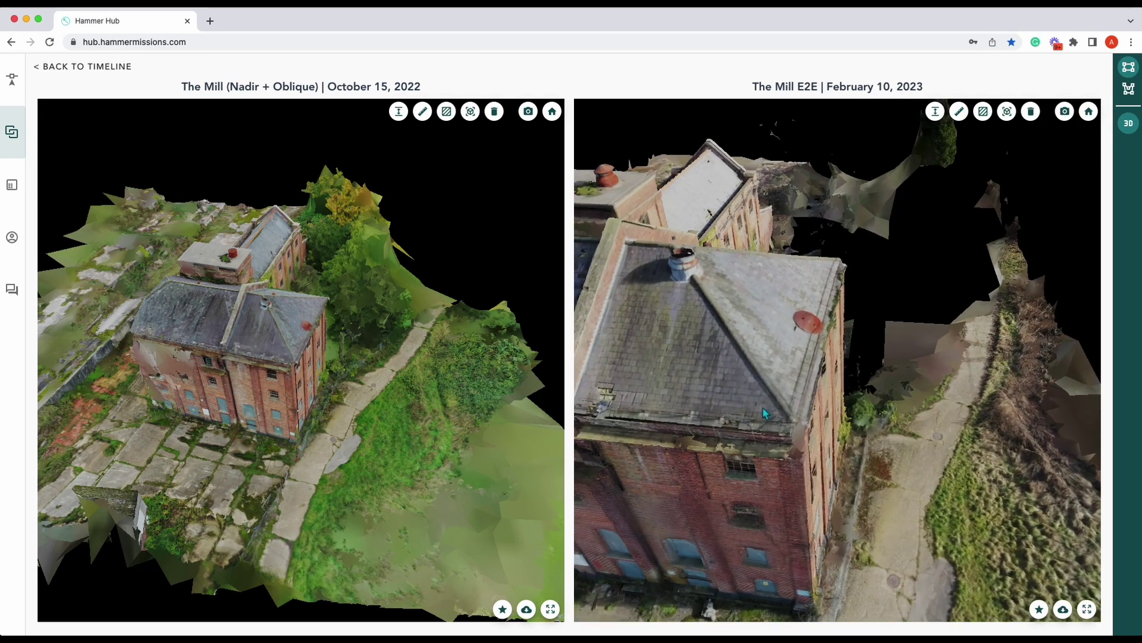
pyautogui.moveTo(304, 331); pyautogui.dragTo(286, 394)
pyautogui.scroll(5, 285, 383)
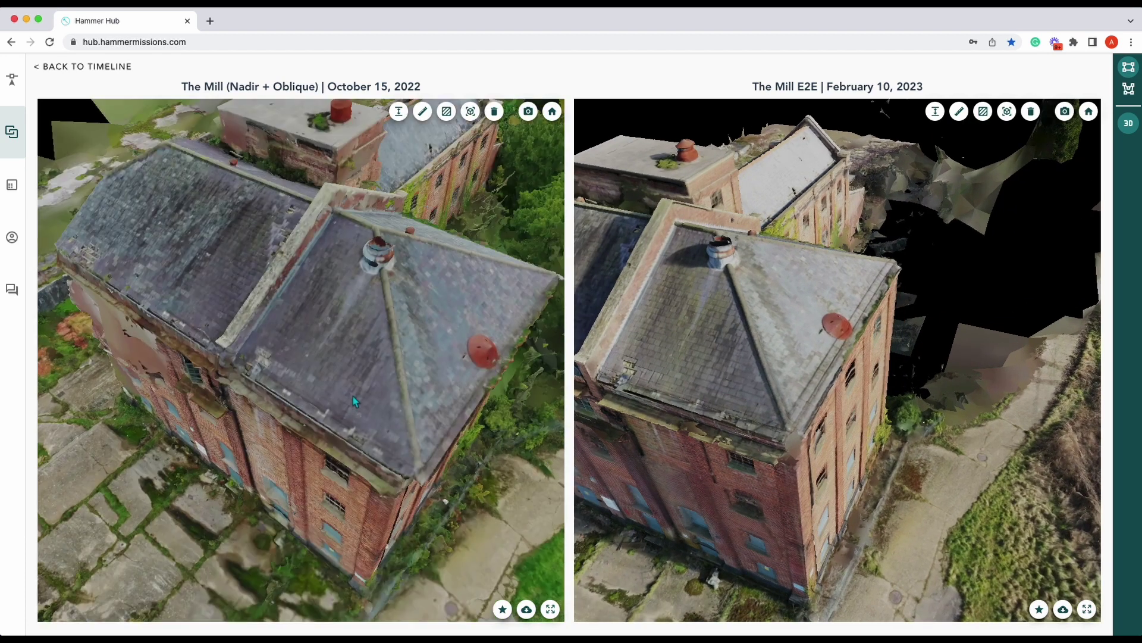
# Zoom out on The Mill in both compared models and show the camera positions in each.
pyautogui.moveTo(406, 388); pyautogui.dragTo(343, 394)
pyautogui.moveTo(786, 332); pyautogui.dragTo(817, 341)
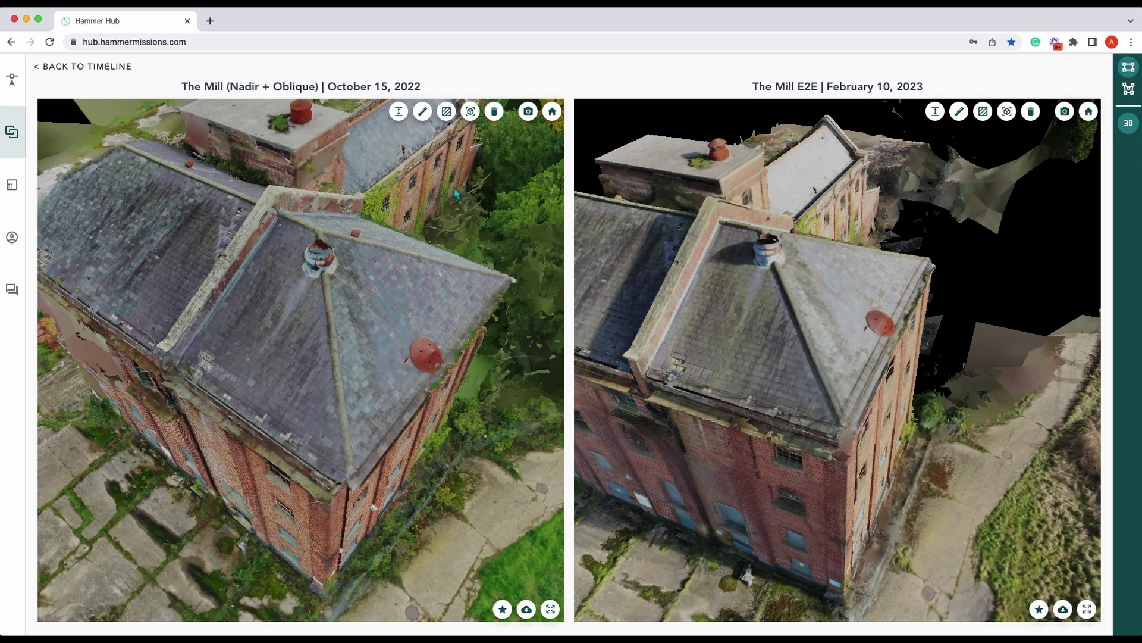
pyautogui.scroll(-5, 381, 330)
pyautogui.scroll(-5, 801, 316)
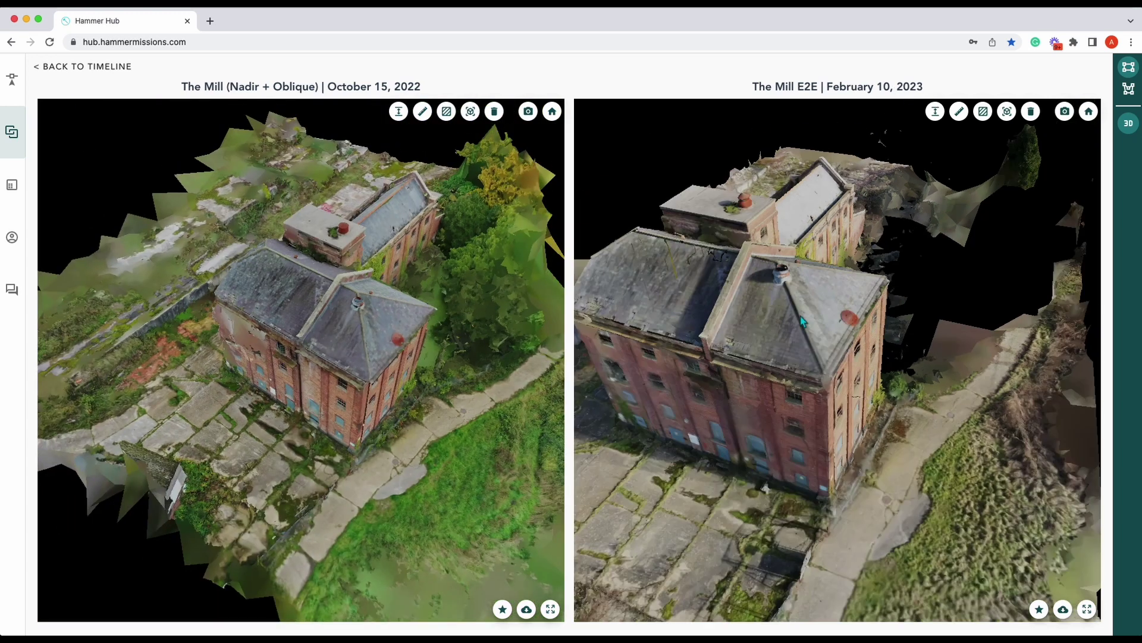
pyautogui.click(529, 113)
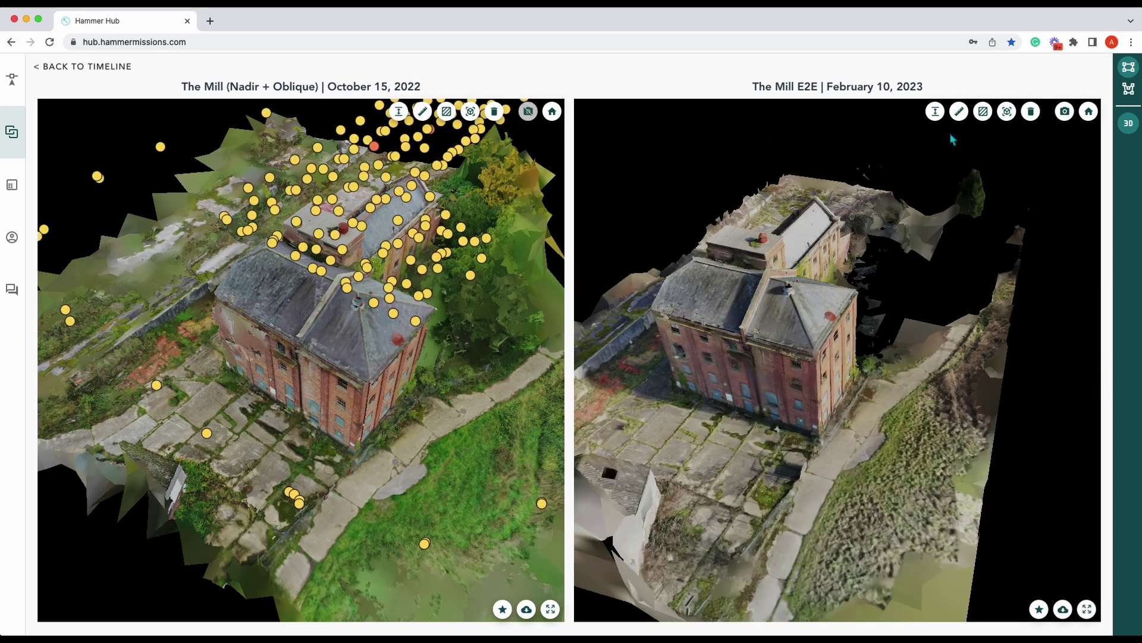
pyautogui.click(1065, 113)
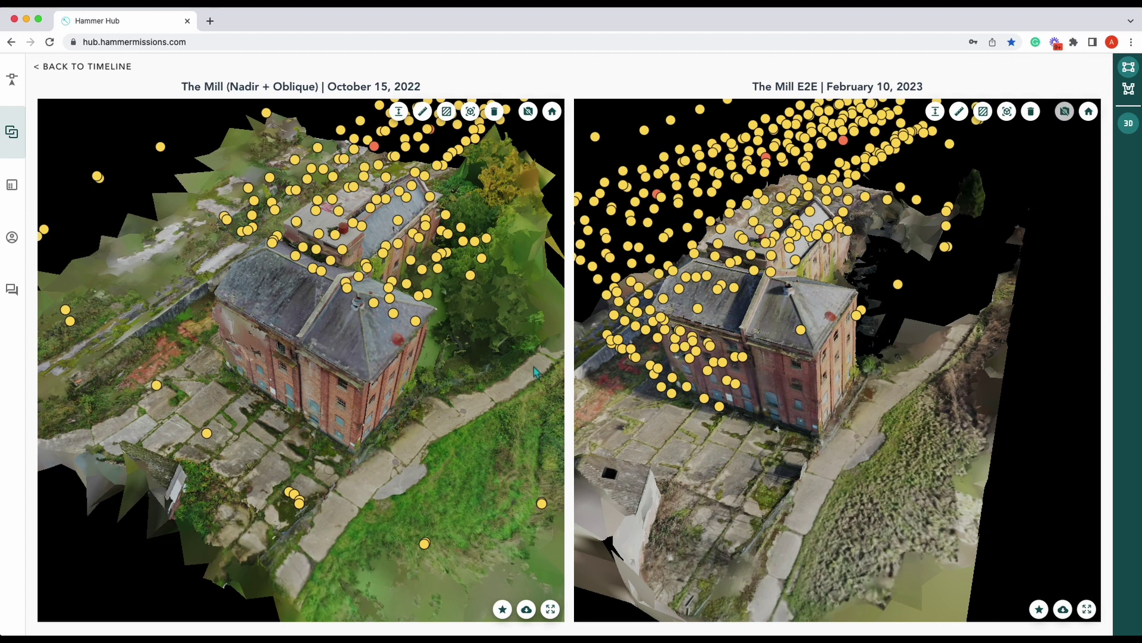
# Open image DJI_0910.JPG from October 15, 2022 and DJI_0094.JPG from February 10, 2023, enlarging the roof corner with the floodlight in both.
pyautogui.click(416, 322)
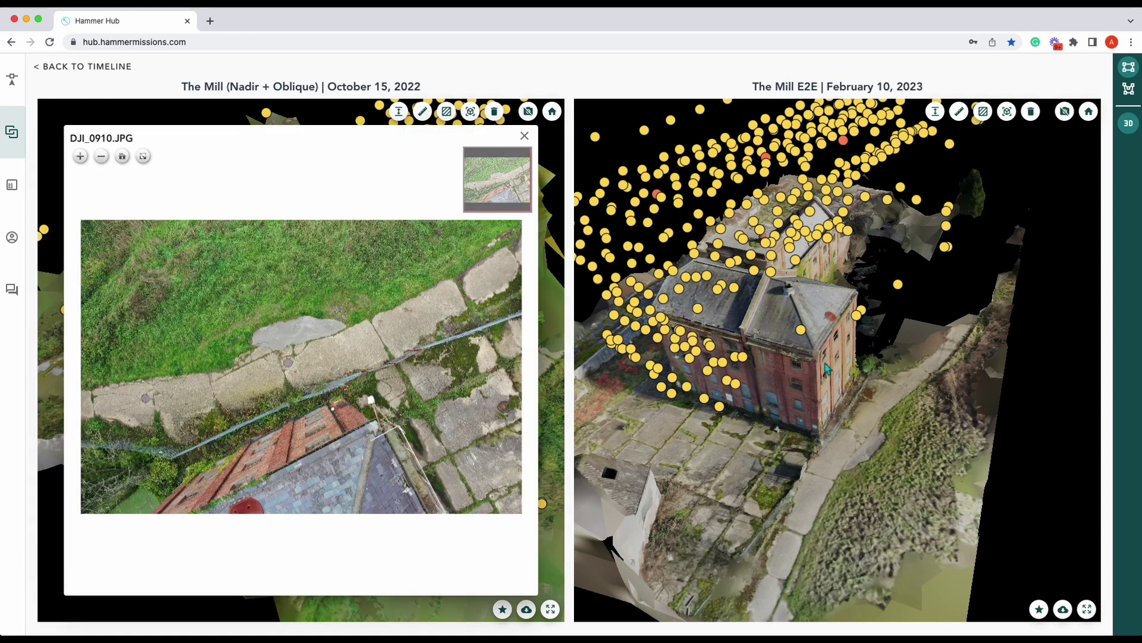
pyautogui.click(801, 330)
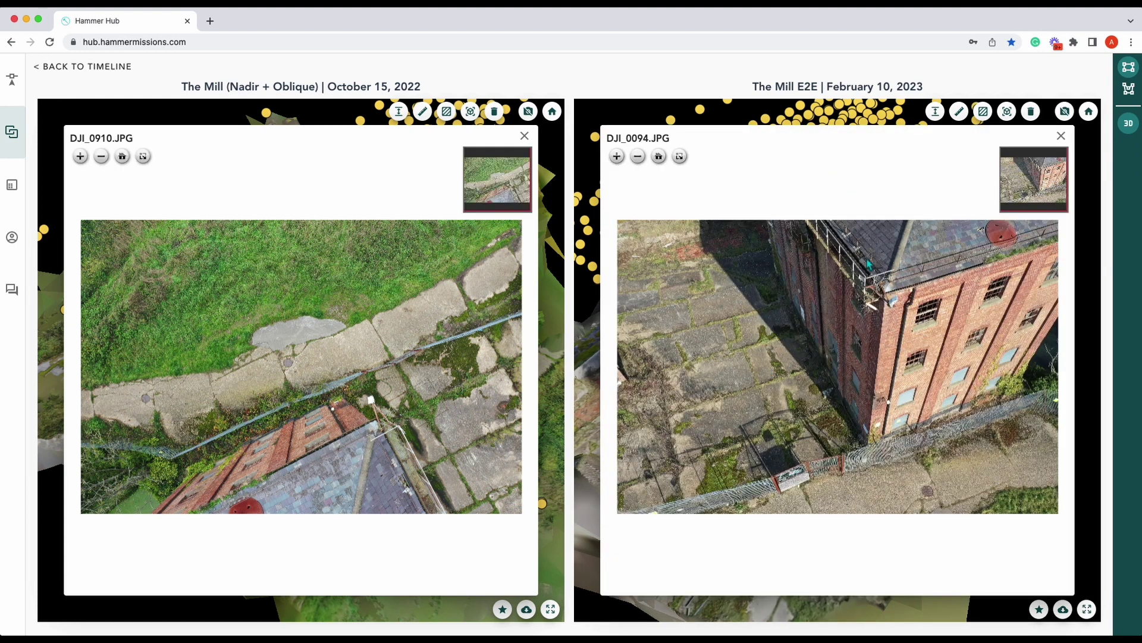
pyautogui.scroll(6, 859, 335)
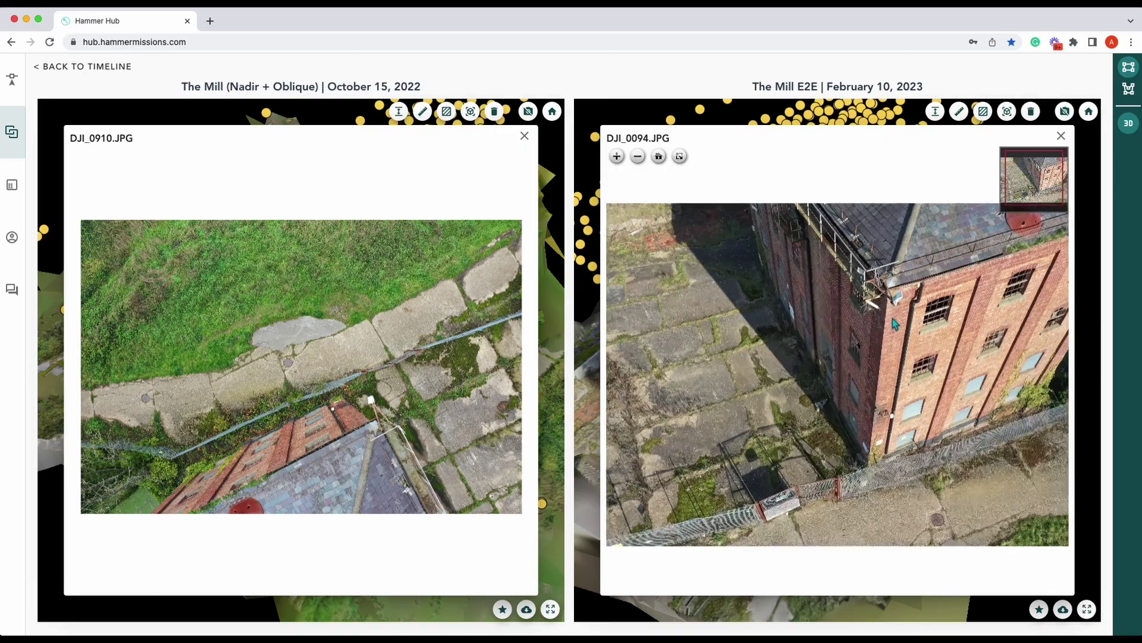
pyautogui.scroll(5, 880, 323)
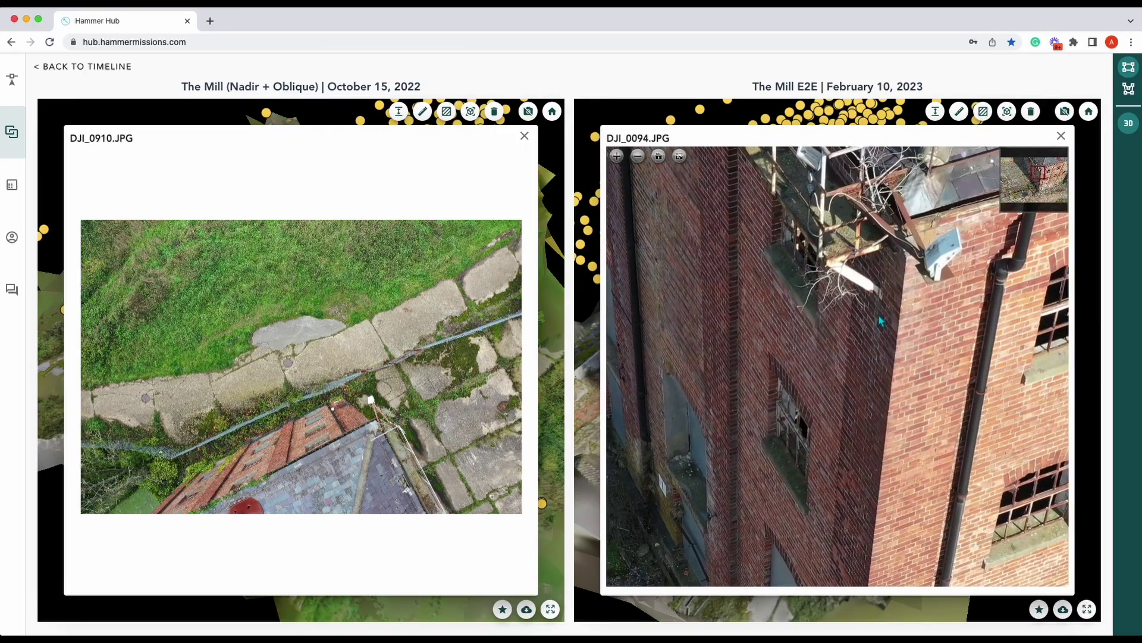
pyautogui.scroll(8, 359, 444)
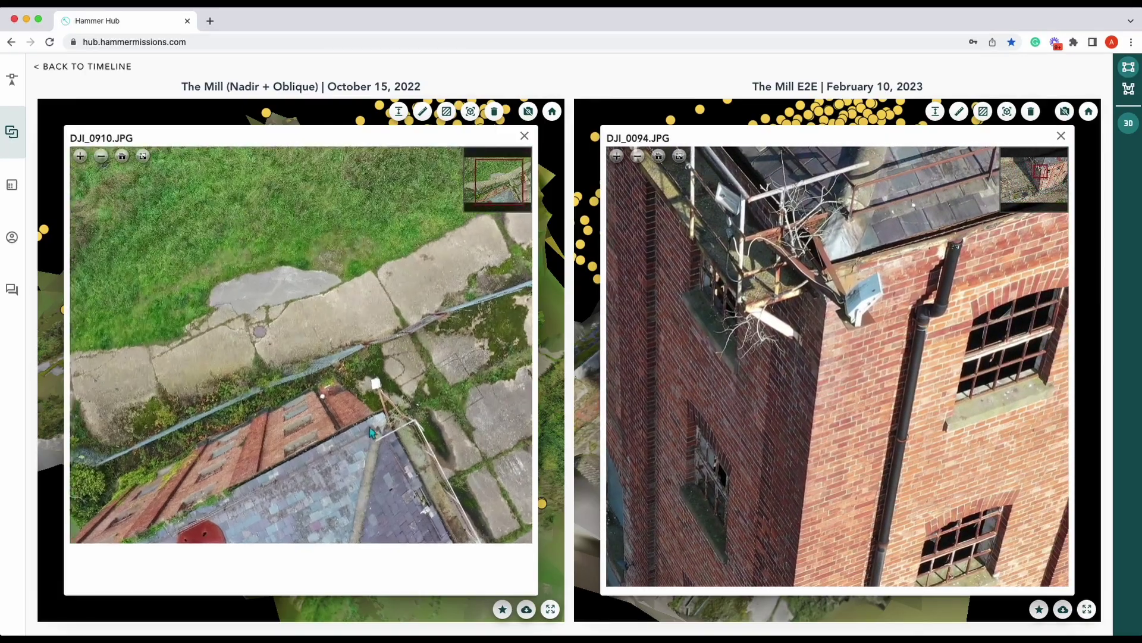
pyautogui.moveTo(419, 400); pyautogui.dragTo(398, 406)
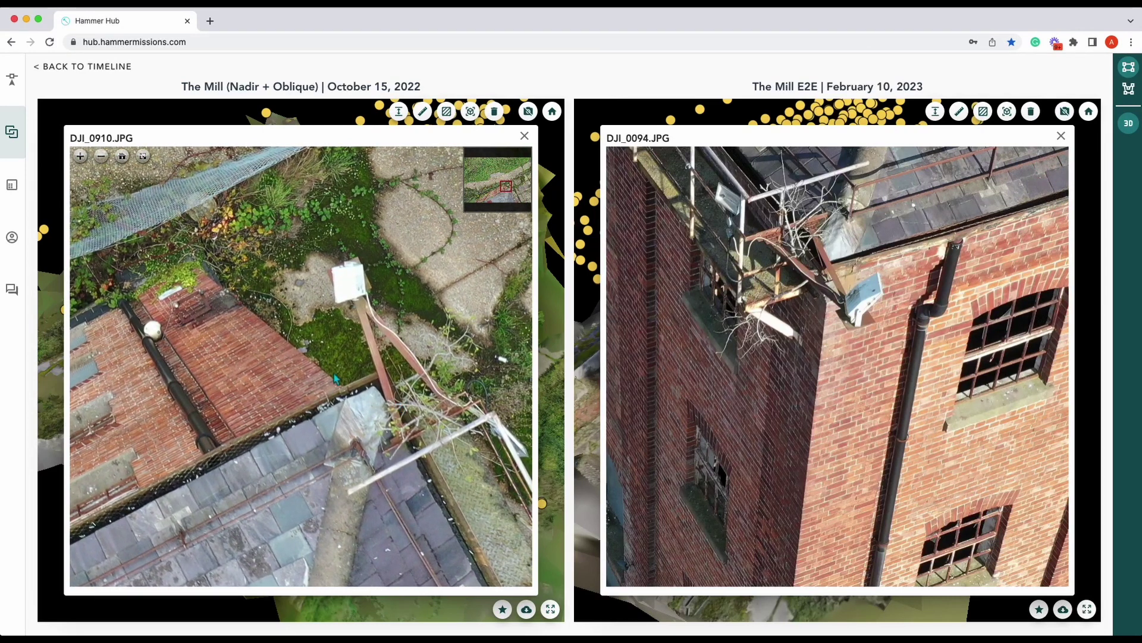
# Annotate the roof corner in DJI_0910.JPG with a box around the ridge end and the comment "corner".
pyautogui.moveTo(318, 379); pyautogui.dragTo(457, 492)
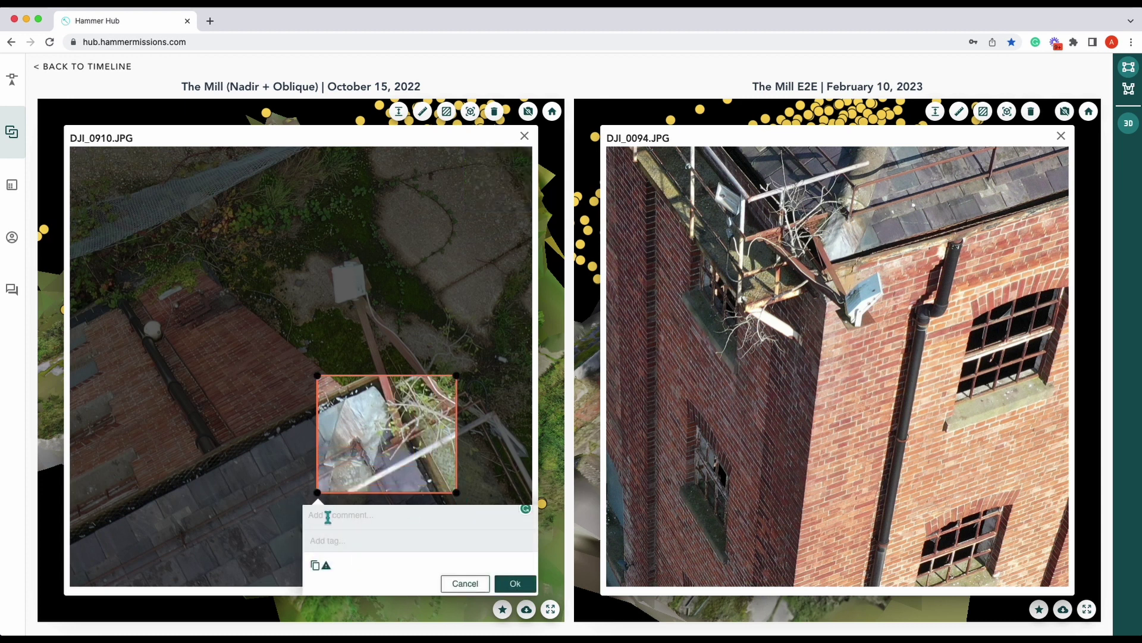
pyautogui.write('corner')
pyautogui.click(515, 584)
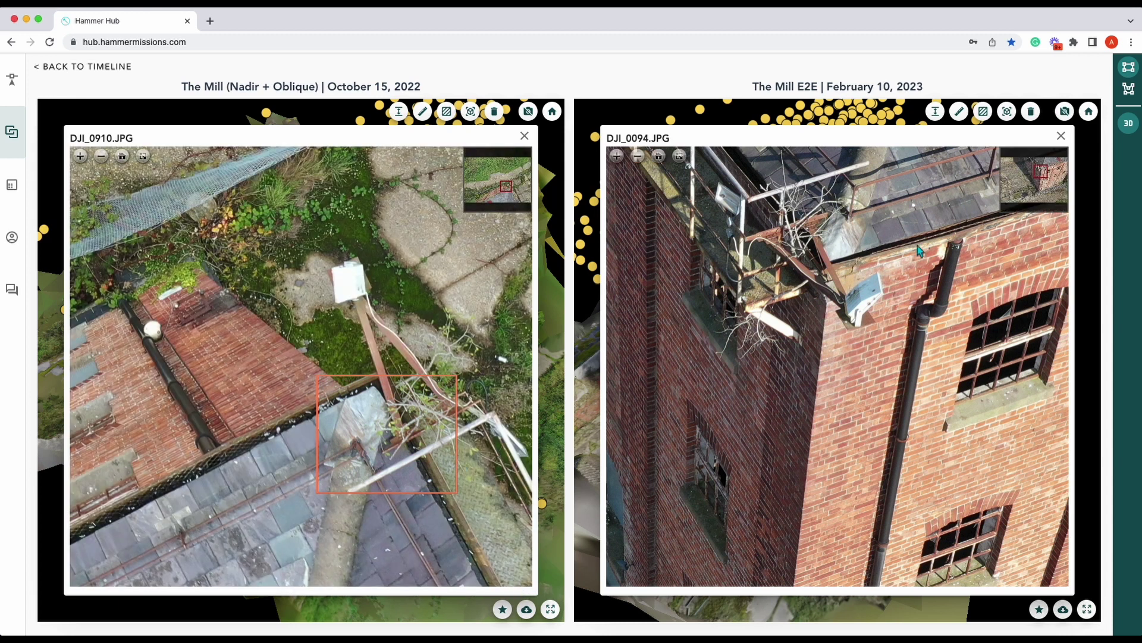
# Annotate the floodlight on the wall corner in DJI_0094.JPG with the comment "light" and close both images.
pyautogui.moveTo(822, 250); pyautogui.dragTo(930, 362)
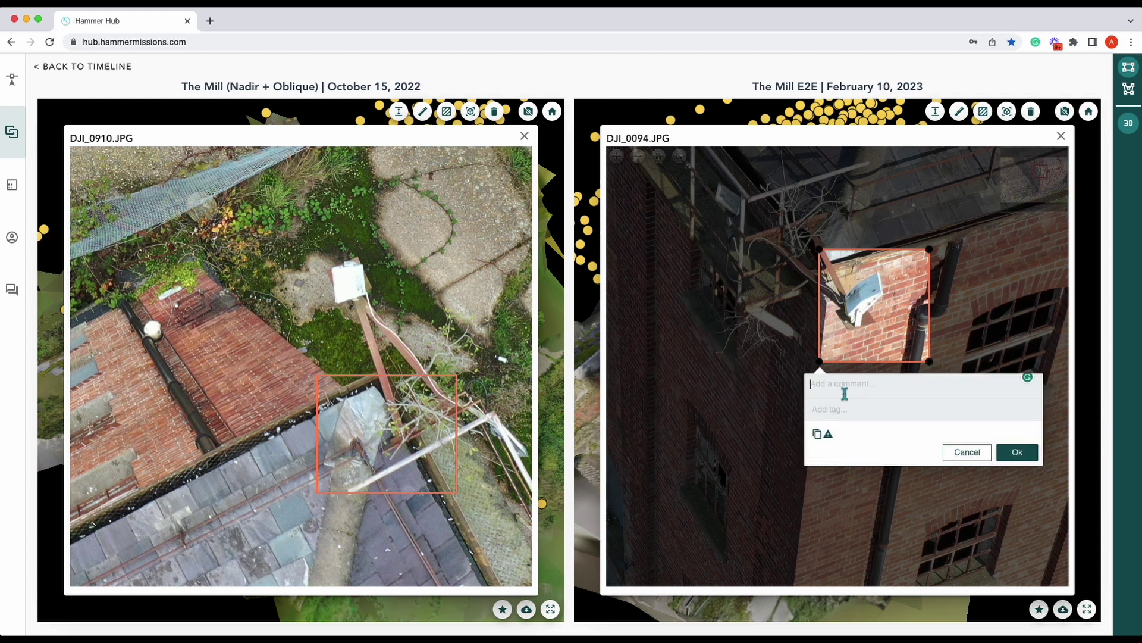
pyautogui.write('I')
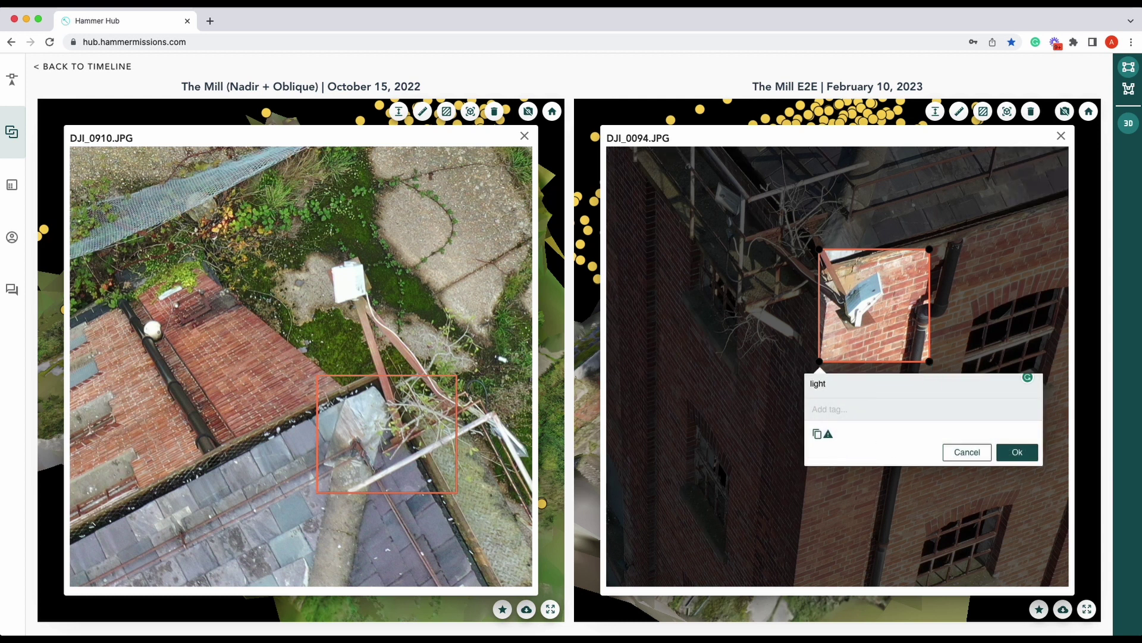
pyautogui.click(1025, 458)
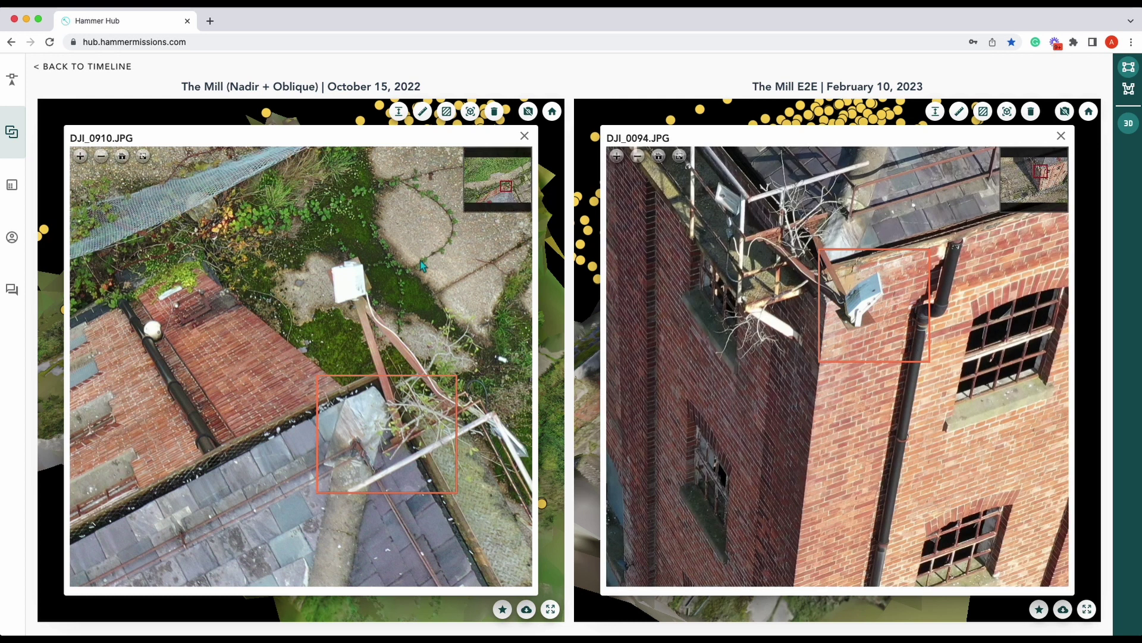
pyautogui.click(524, 137)
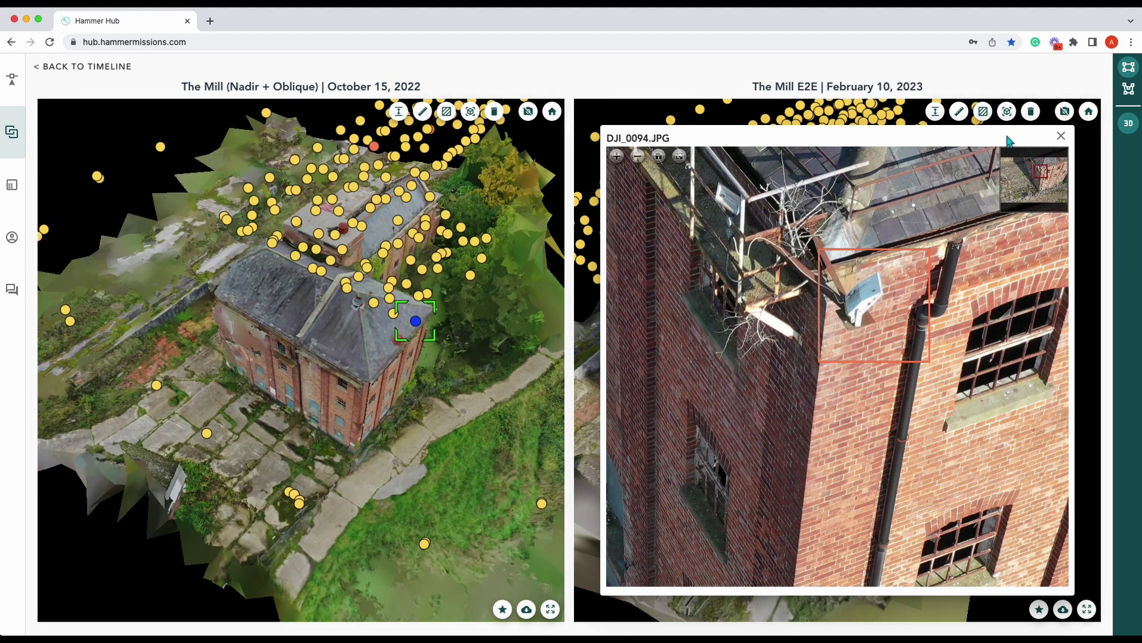
pyautogui.click(1061, 136)
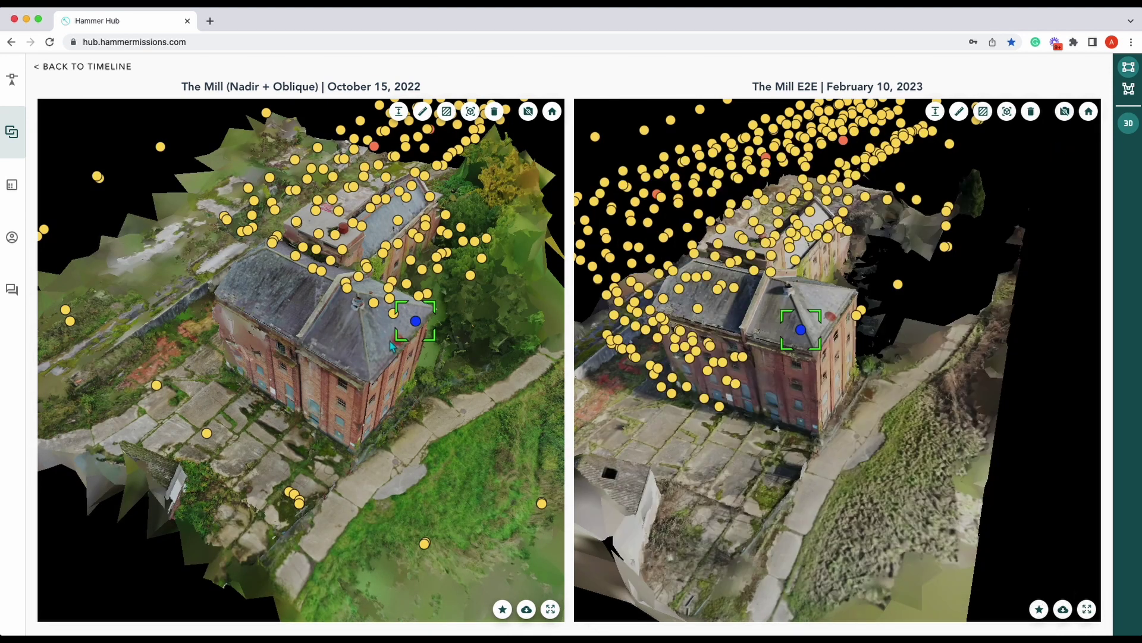
# View image DJI_0912.JPG from October 15, 2022 and open DJI_0254.JPG from February 10, 2023, closing each again.
pyautogui.click(347, 290)
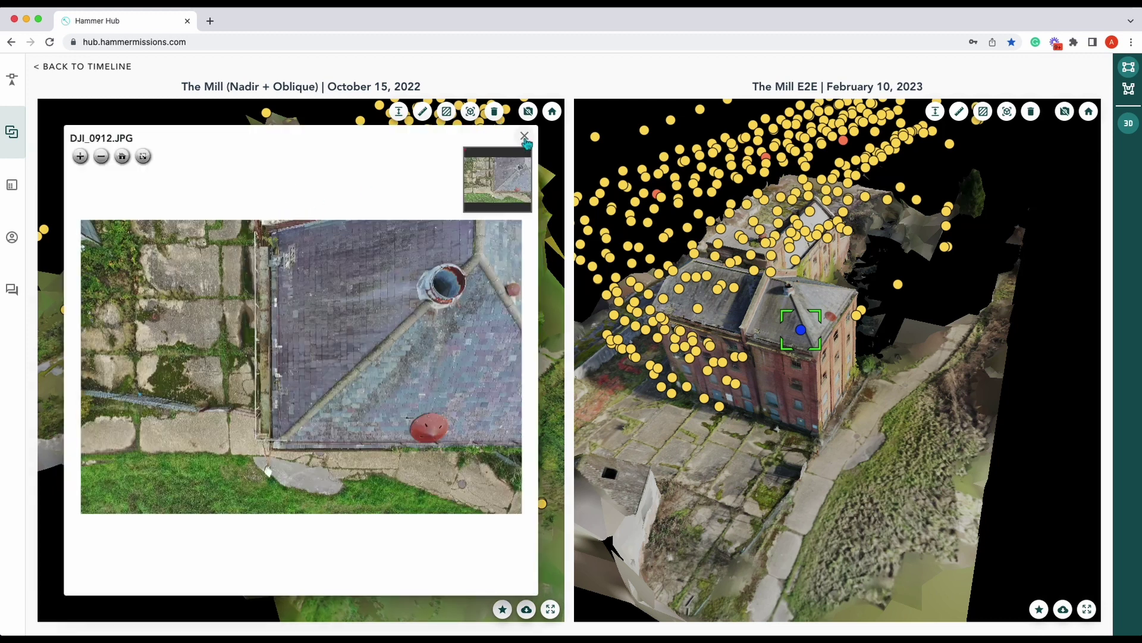
pyautogui.click(524, 136)
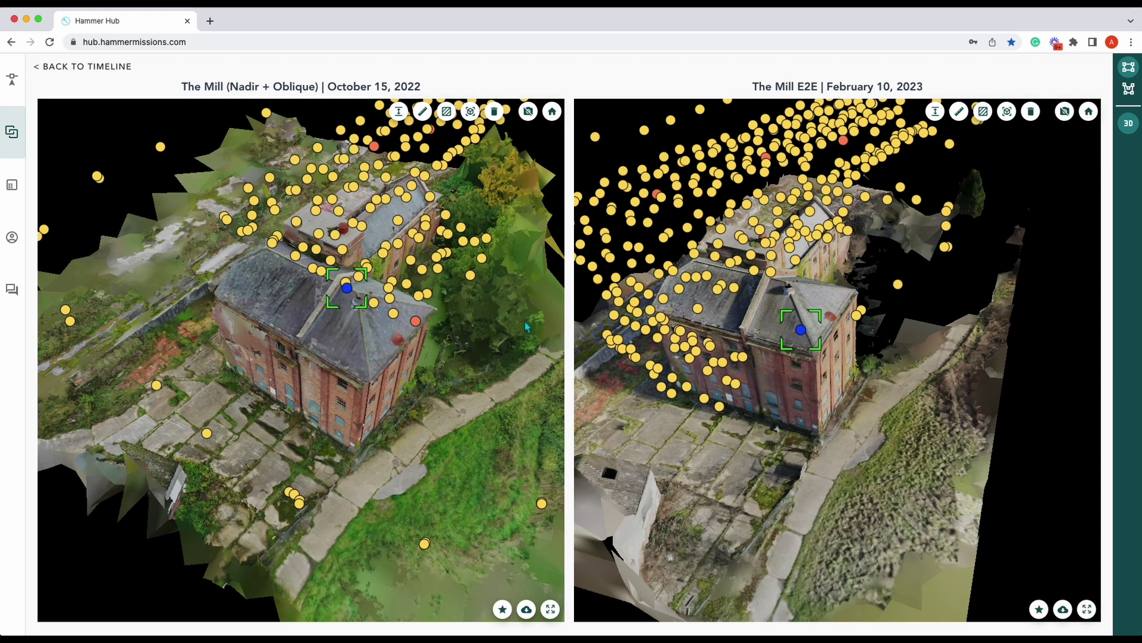
pyautogui.click(770, 272)
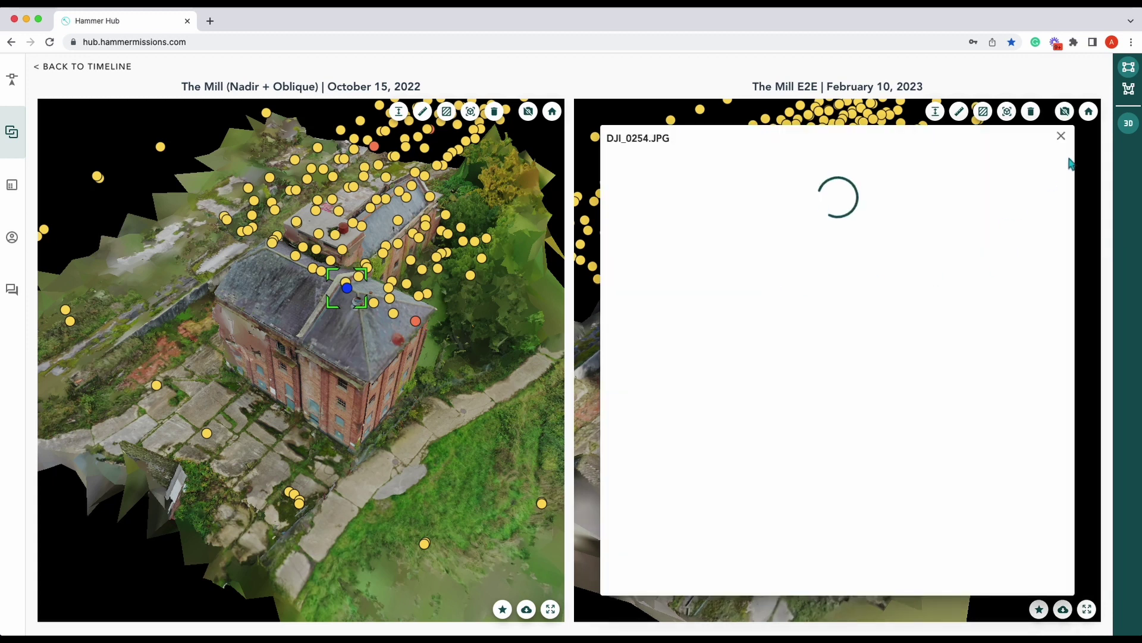
pyautogui.click(1060, 137)
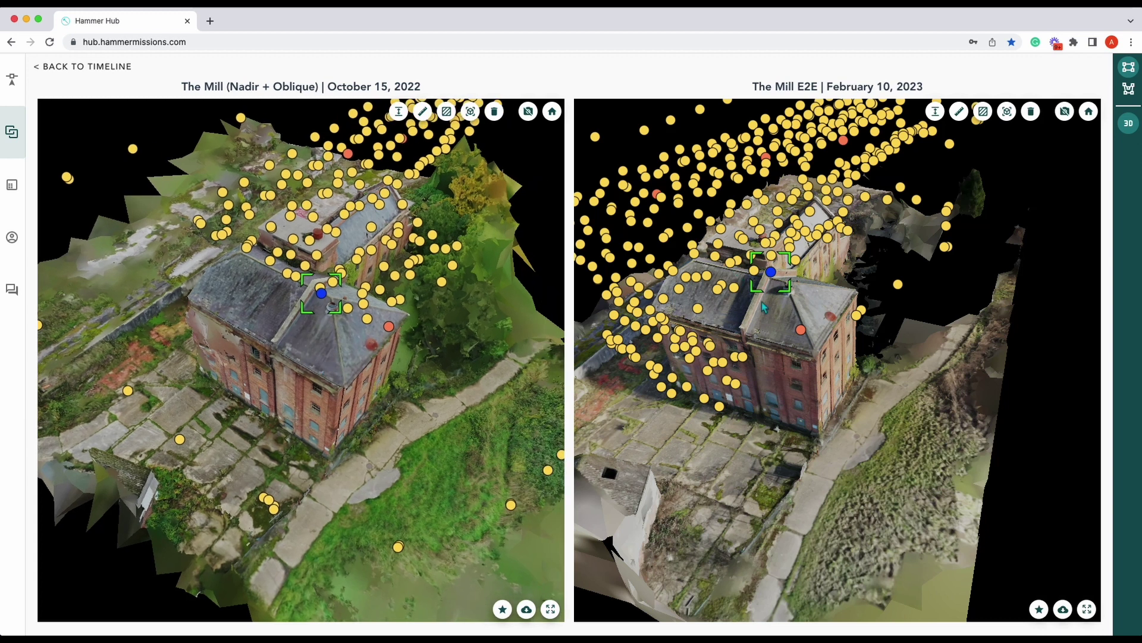
# Hide the camera positions in both the February 10, 2023 and October 15, 2022 models.
pyautogui.moveTo(783, 308); pyautogui.dragTo(865, 252)
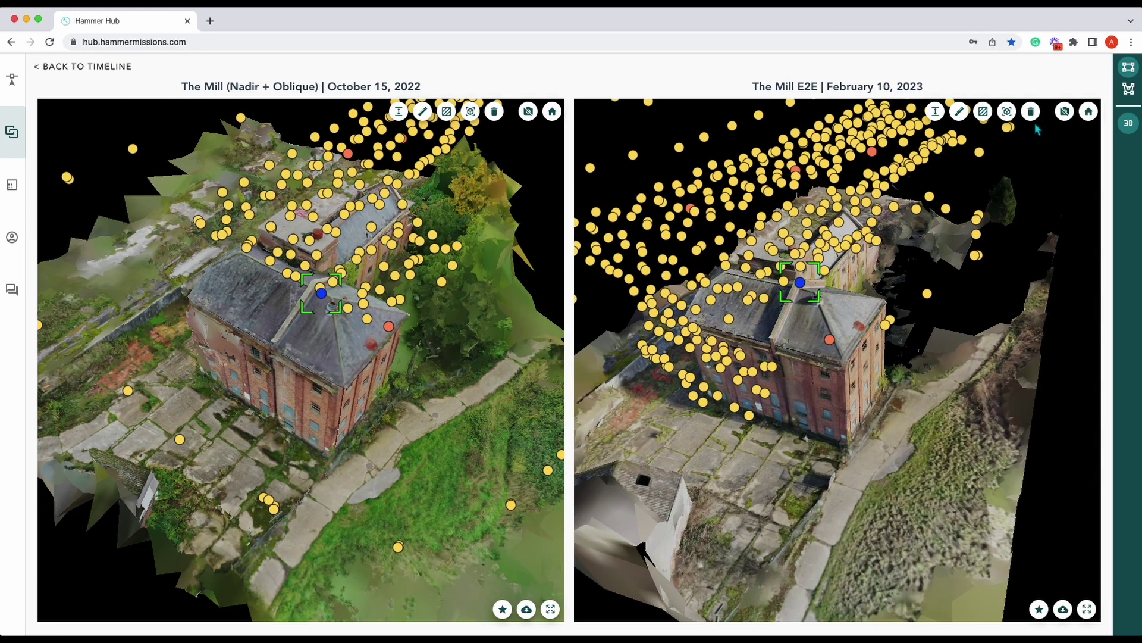
pyautogui.click(1064, 111)
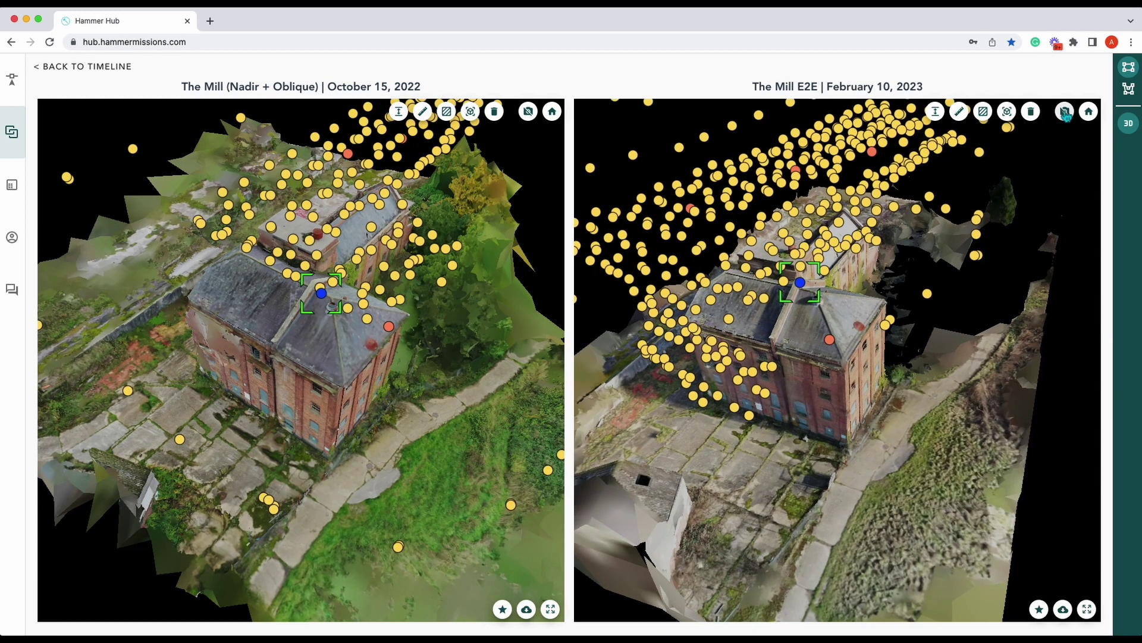
pyautogui.click(529, 112)
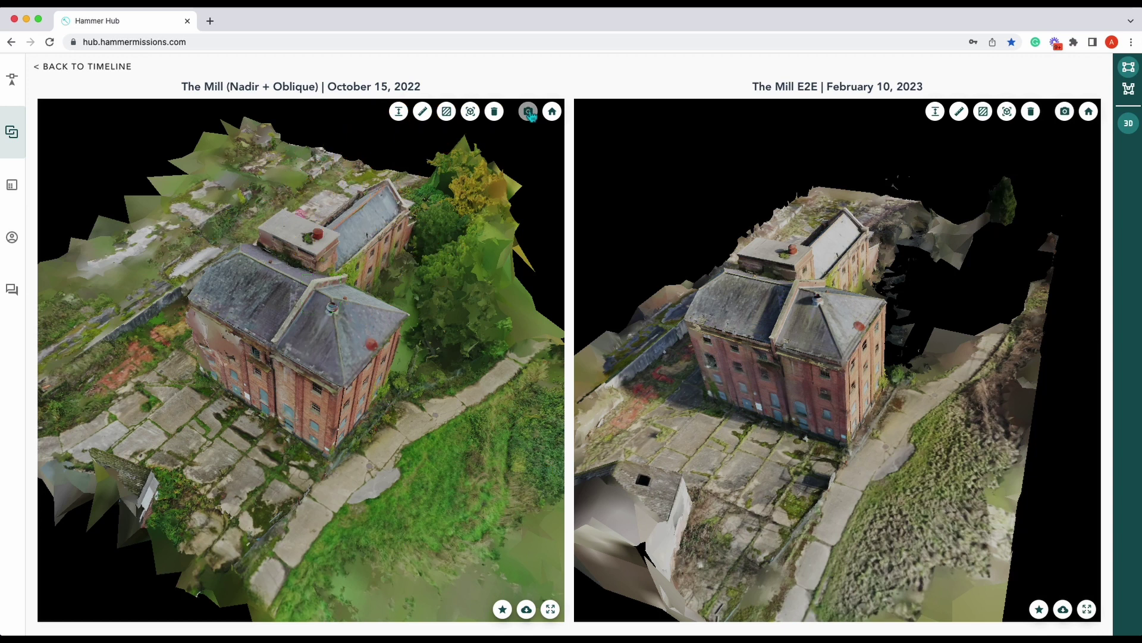
# Measure the length of the sloping parapet between the main building's two roofs in the October 15, 2022 model.
pyautogui.click(423, 116)
pyautogui.click(284, 347)
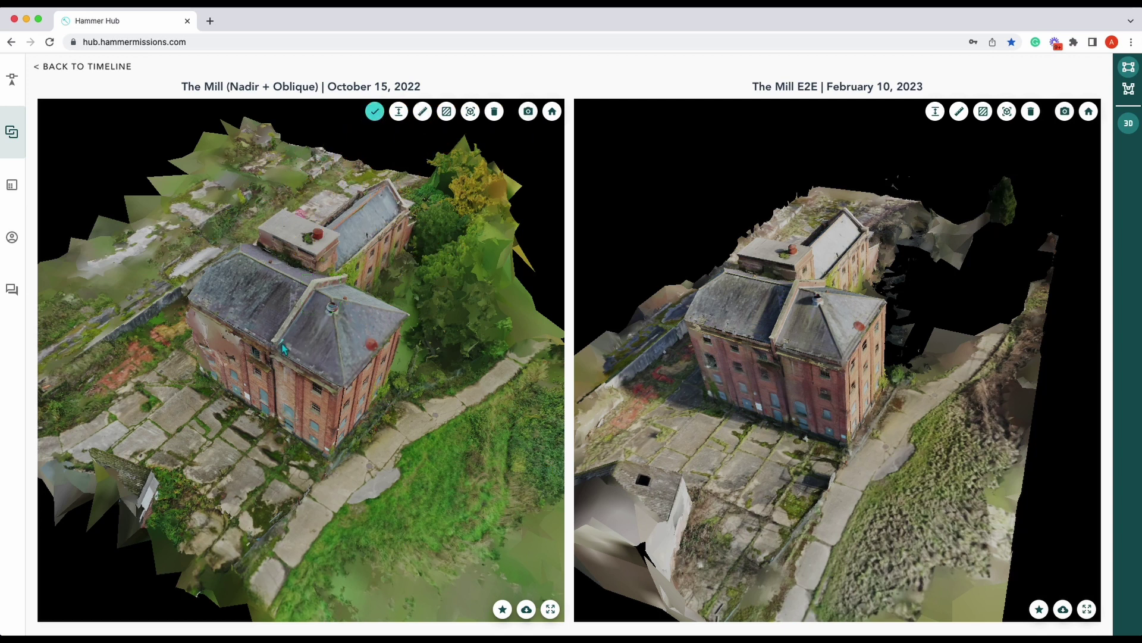
pyautogui.click(318, 289)
pyautogui.click(382, 110)
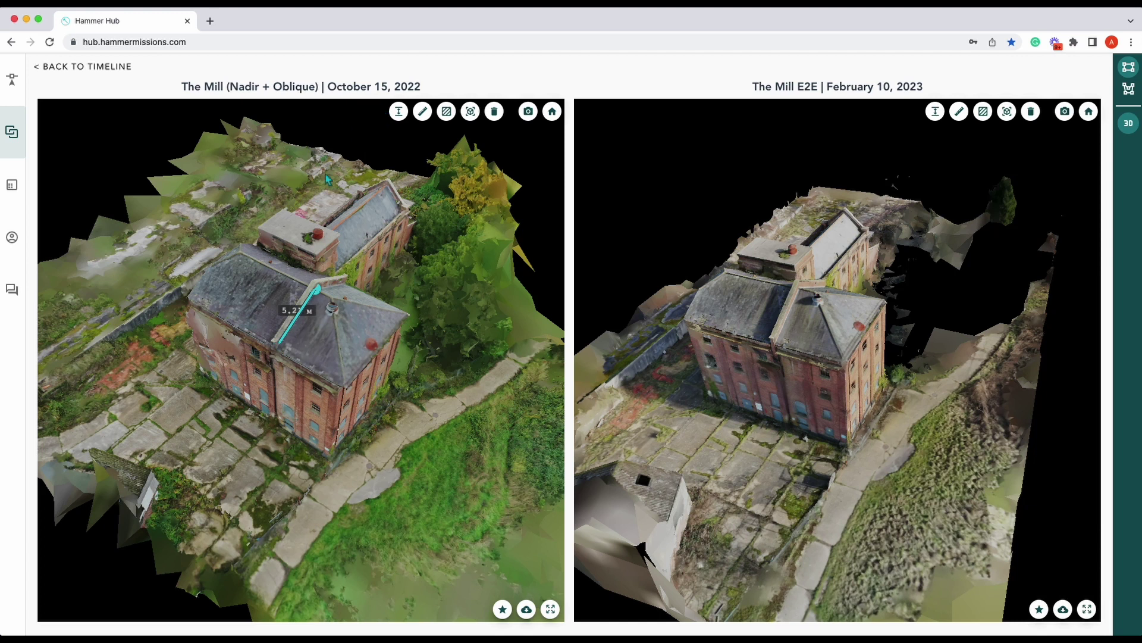
# Measure the area of the flat tower roof in the October 15, 2022 model using its four corners.
pyautogui.click(447, 111)
pyautogui.click(262, 226)
pyautogui.click(282, 210)
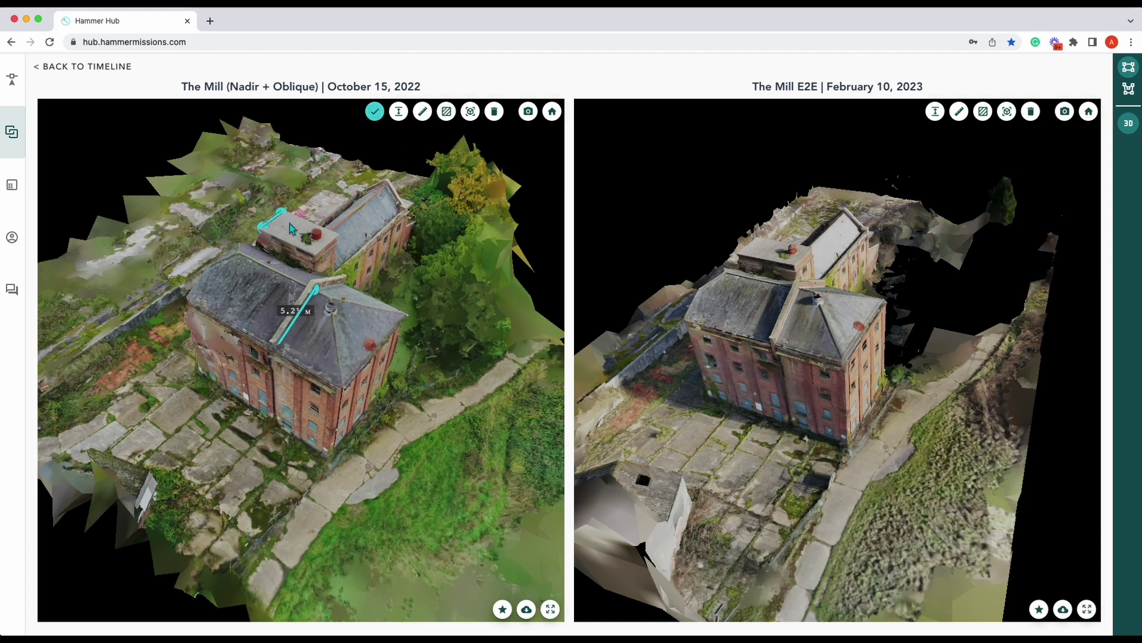
pyautogui.click(334, 241)
pyautogui.click(317, 249)
pyautogui.click(374, 112)
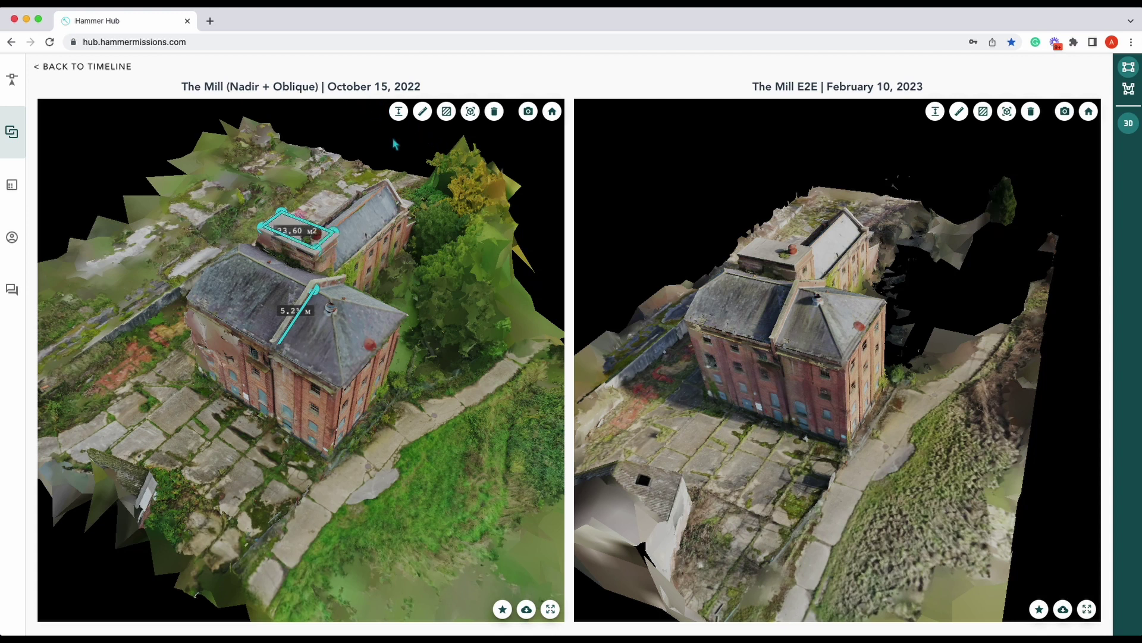
# Measure the hip ridge from the roof vent to the eaves corner in the February 10, 2023 model.
pyautogui.click(963, 115)
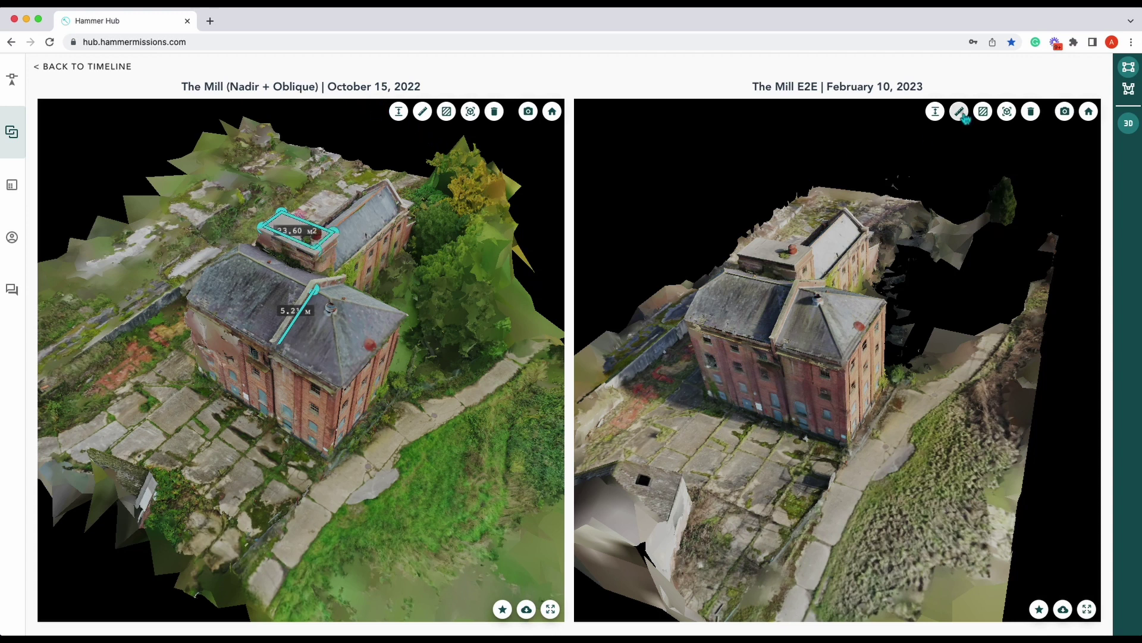
pyautogui.click(819, 297)
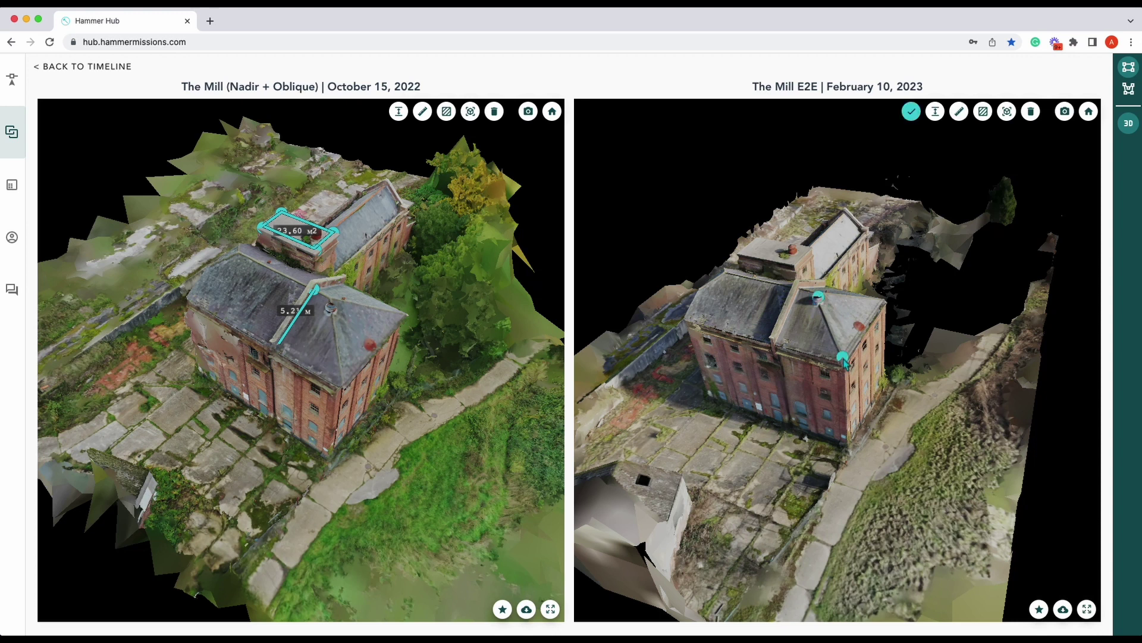
pyautogui.click(843, 358)
pyautogui.click(911, 112)
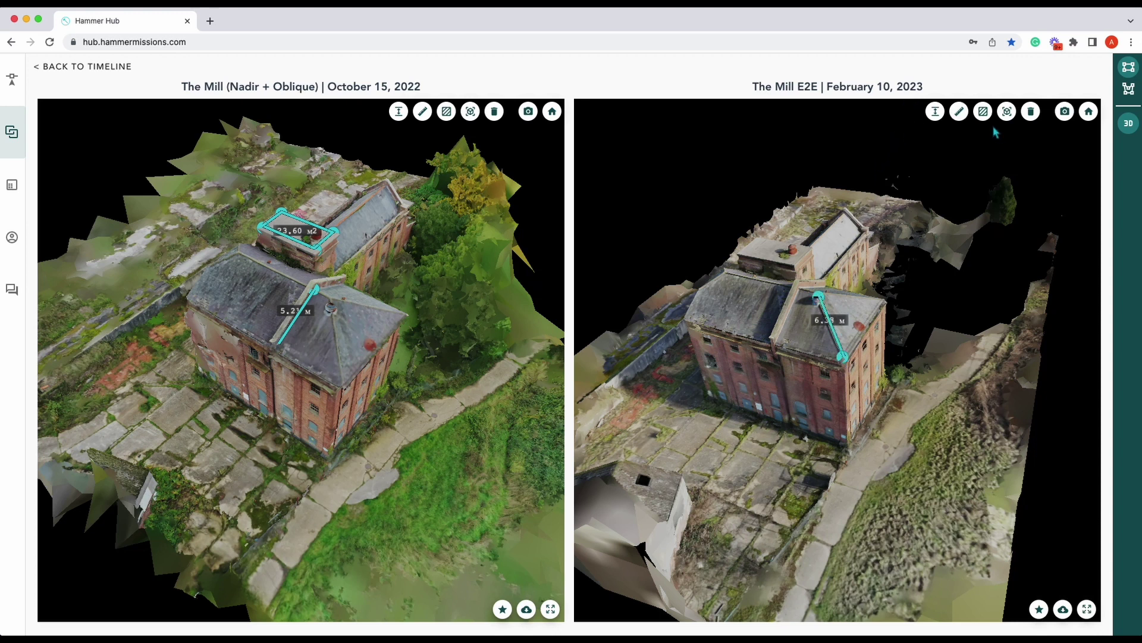
# Measure the area of the main building's long slate roof slope in the February 10, 2023 model using four corner points.
pyautogui.click(983, 111)
pyautogui.click(726, 274)
pyautogui.click(784, 290)
pyautogui.click(764, 331)
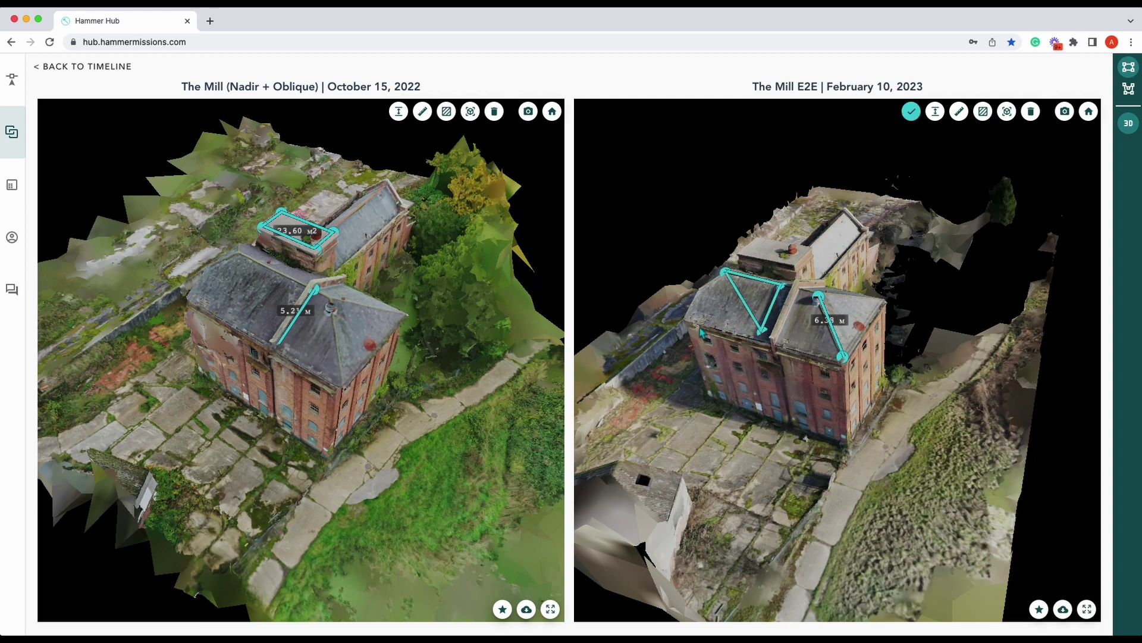
pyautogui.click(689, 318)
pyautogui.click(912, 111)
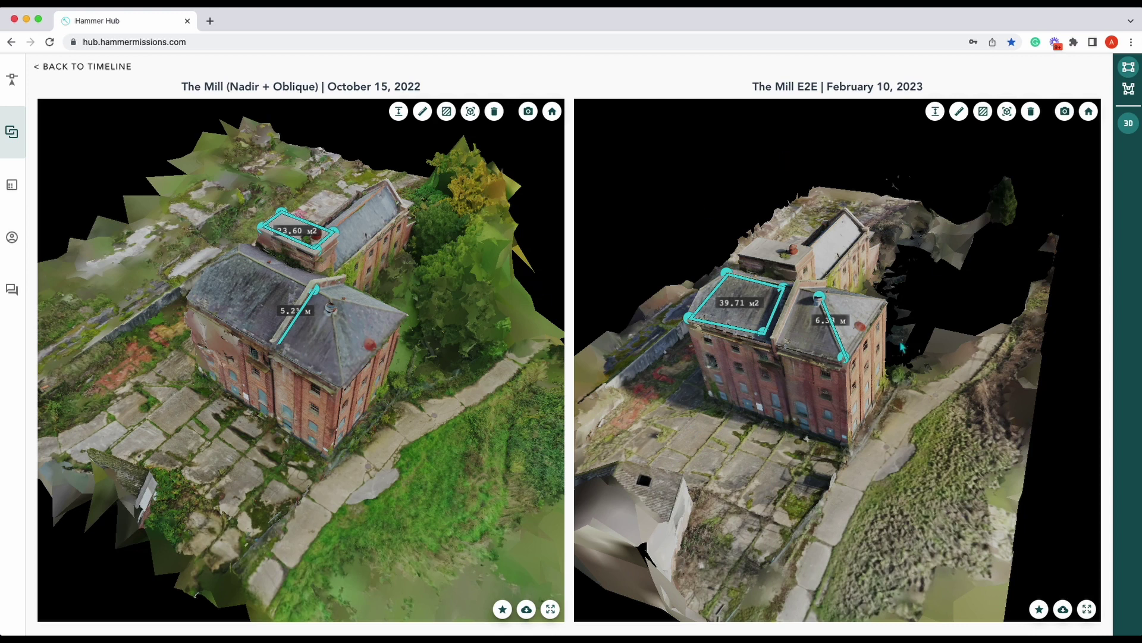
# Return to the project timeline and open the annotated image DJI_0910.JPG from its camera position in the October 15, 2022 model.
pyautogui.click(89, 66)
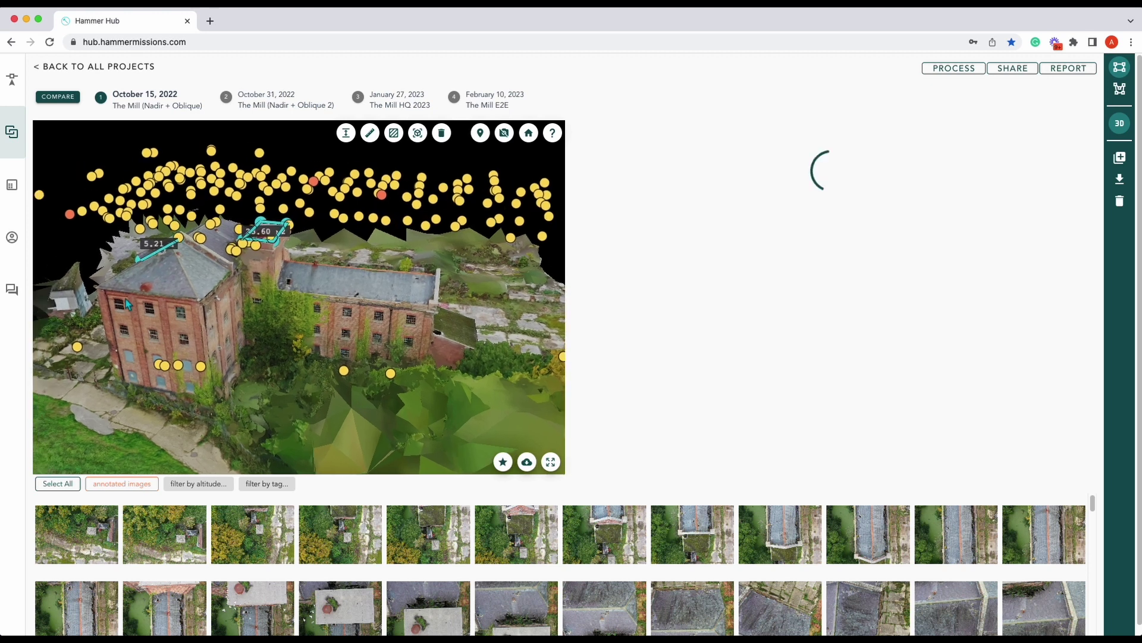
pyautogui.click(113, 245)
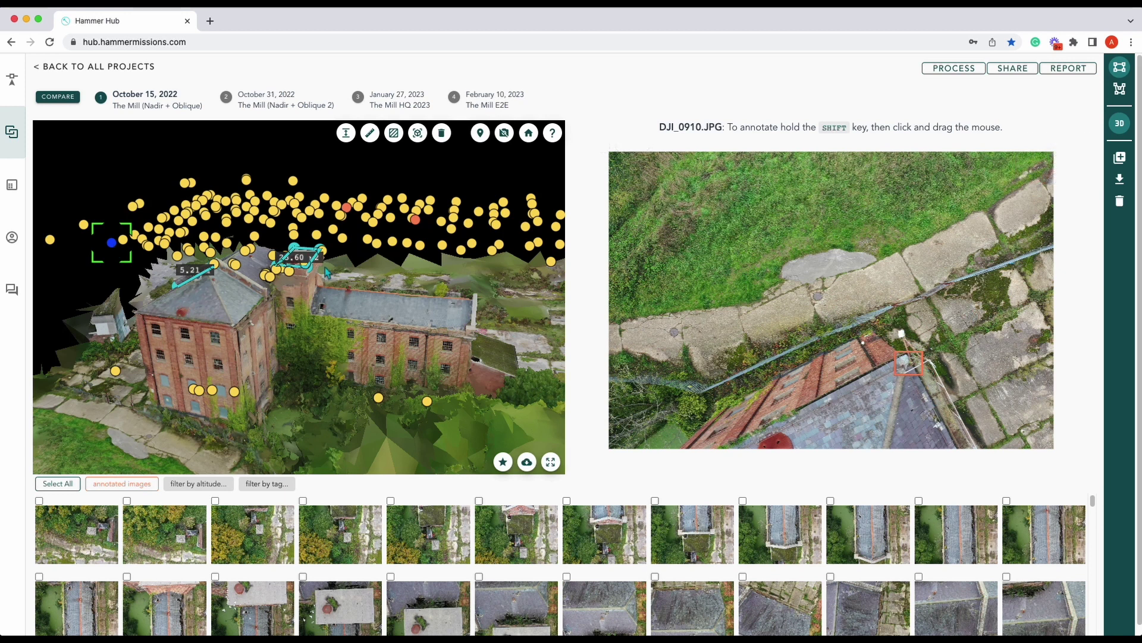
# Switch to the February 10, 2023 model and open image DJI_0094.JPG from its camera position beside the tower building.
pyautogui.click(497, 103)
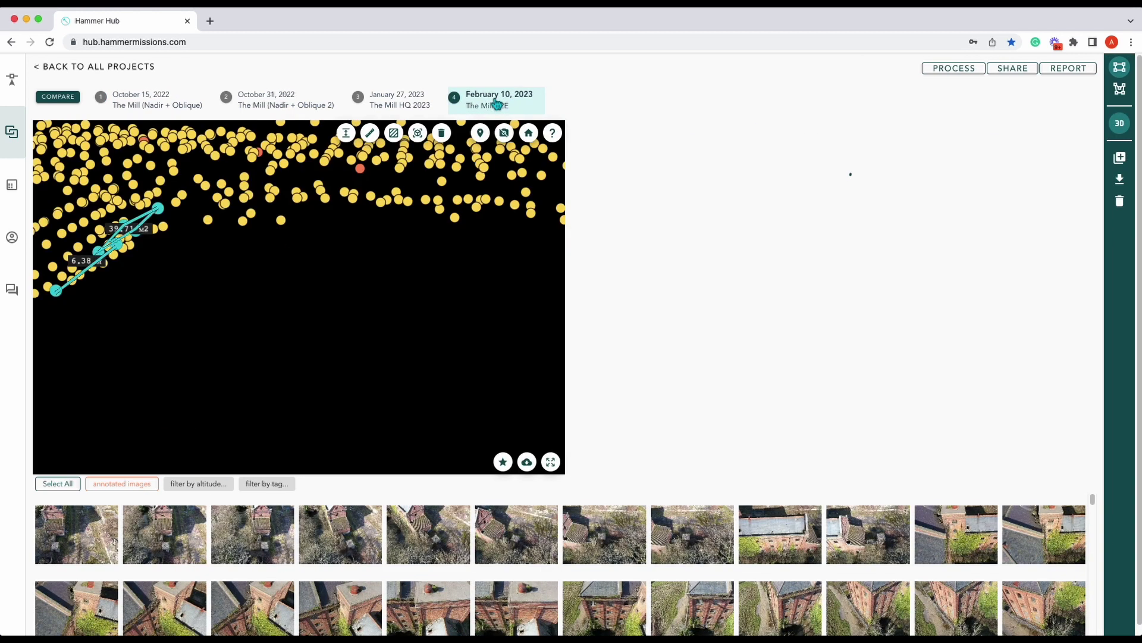
pyautogui.moveTo(205, 324); pyautogui.dragTo(427, 309)
pyautogui.click(356, 391)
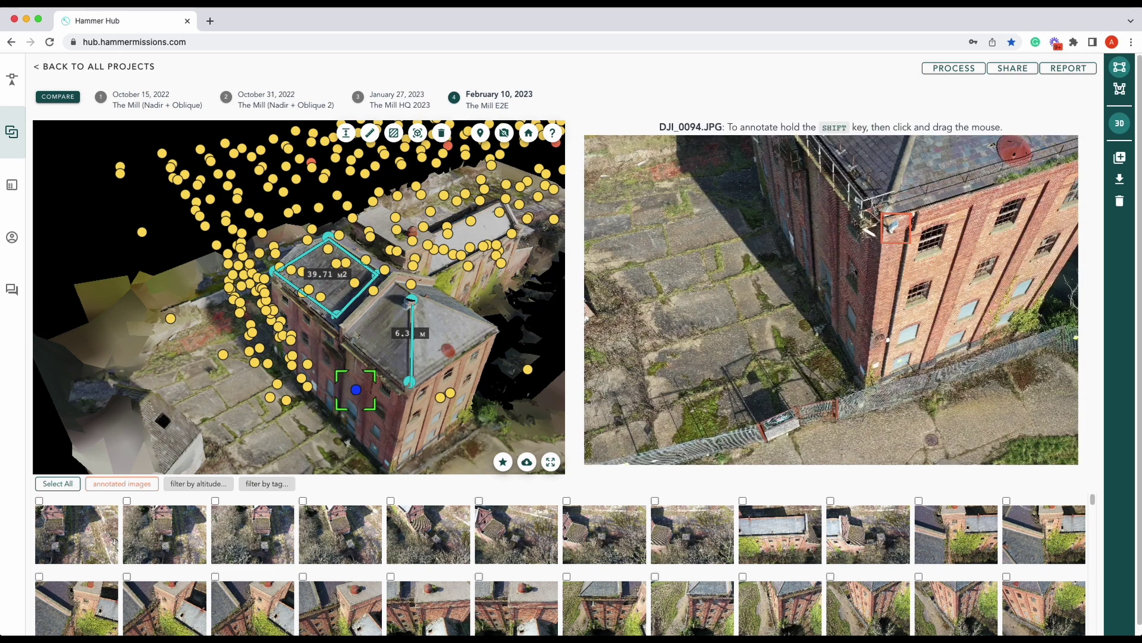
# Inspect the "light" annotation near the upper corner of the brick wall in DJI_0094.JPG, leaving it unedited.
pyautogui.scroll(5, 892, 240)
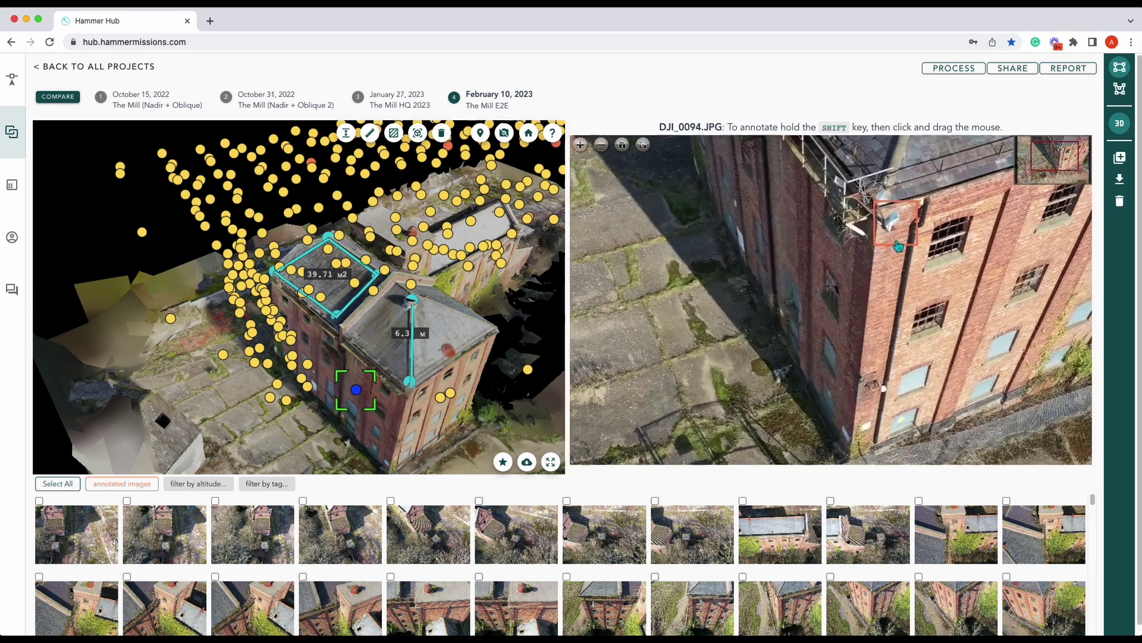
pyautogui.click(892, 240)
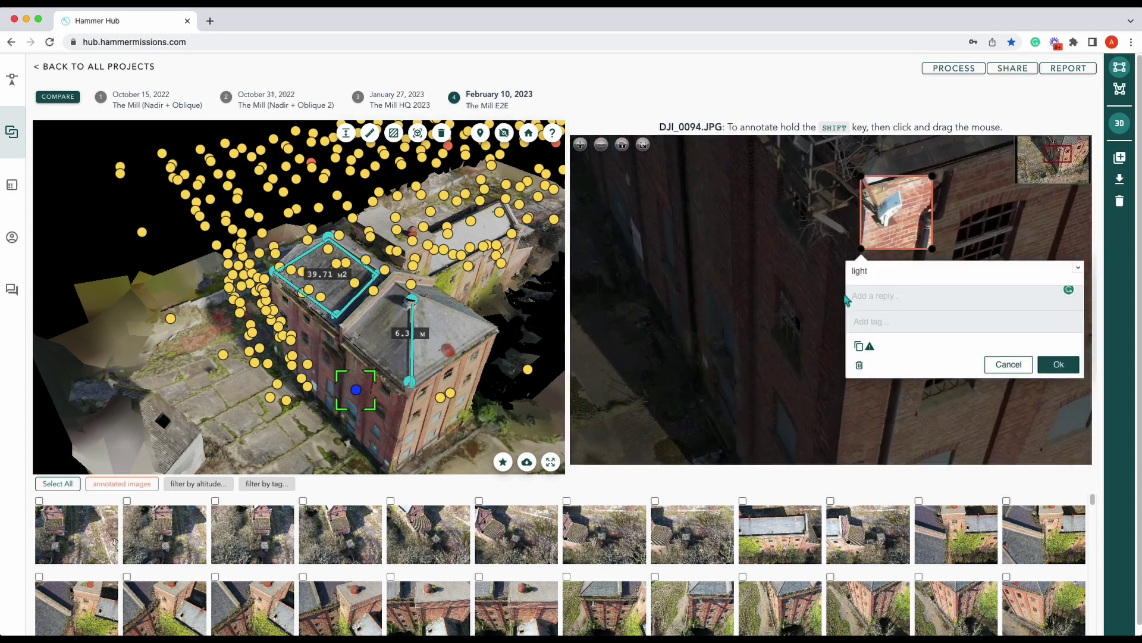
pyautogui.click(1010, 364)
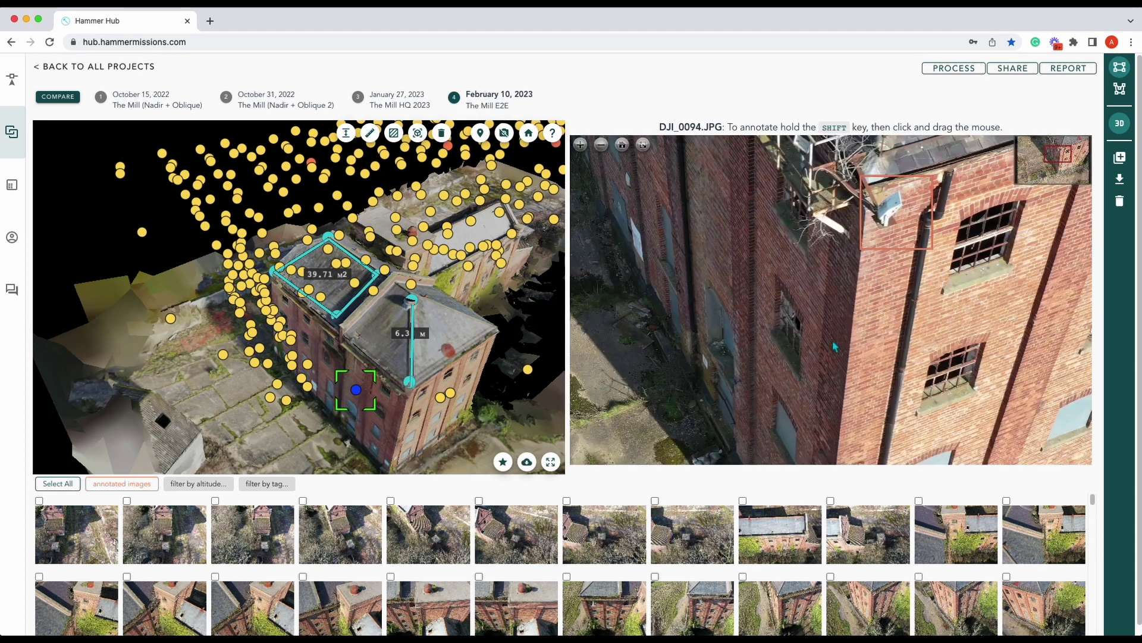
# Reopen the timeline through The Mill HQ 2023 in The Mill 4D folder and examine the February 10, 2023 model's roofs.
pyautogui.click(95, 69)
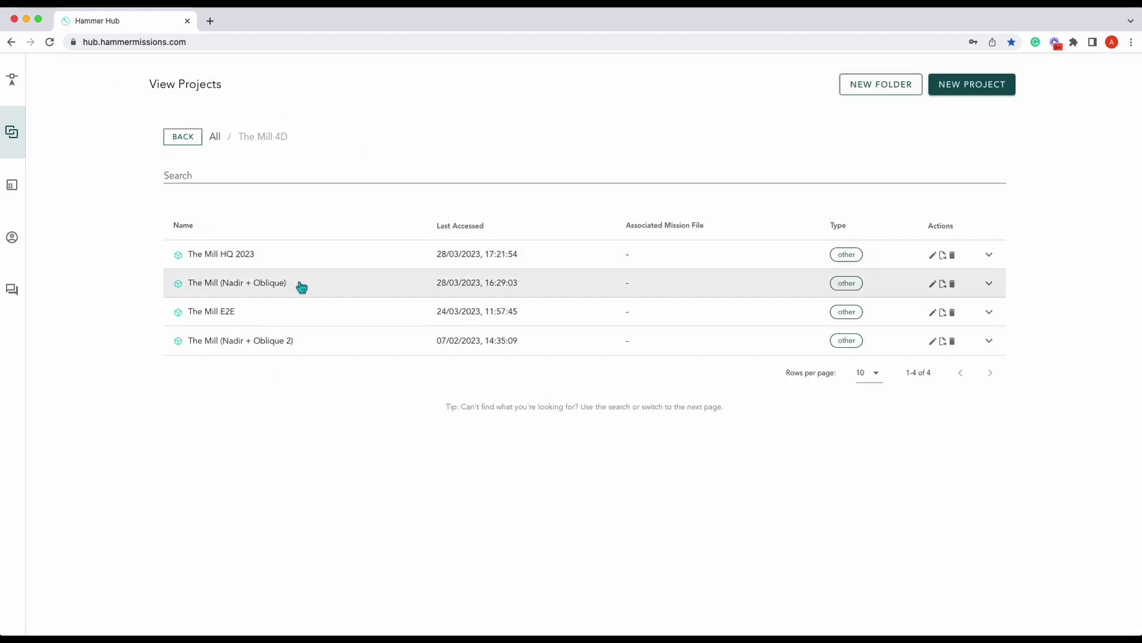
pyautogui.click(225, 263)
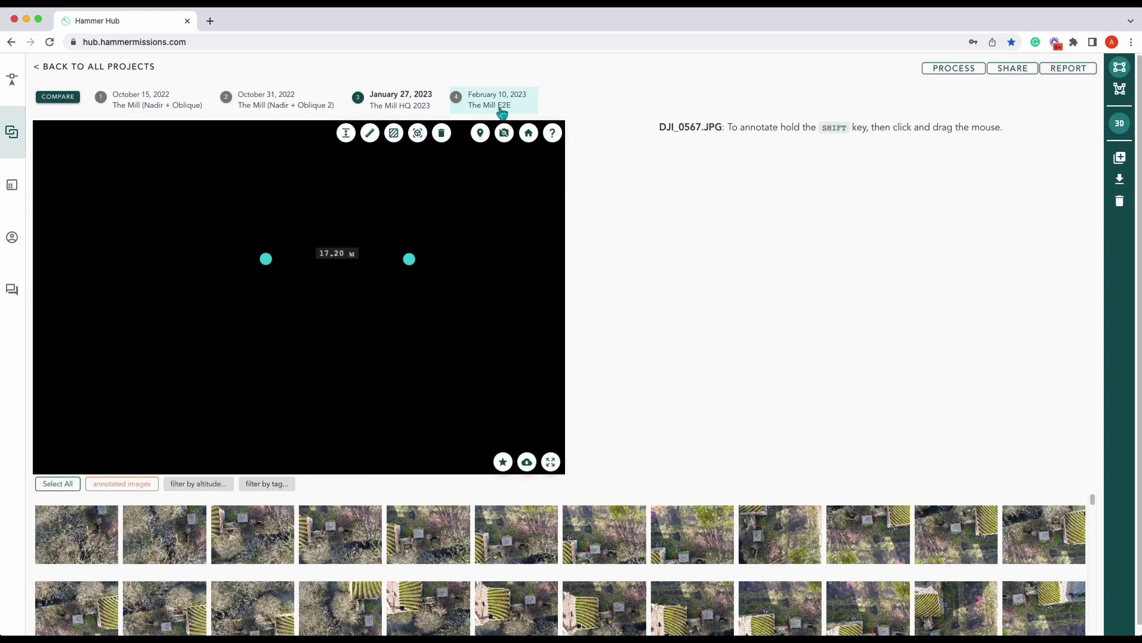
pyautogui.click(501, 106)
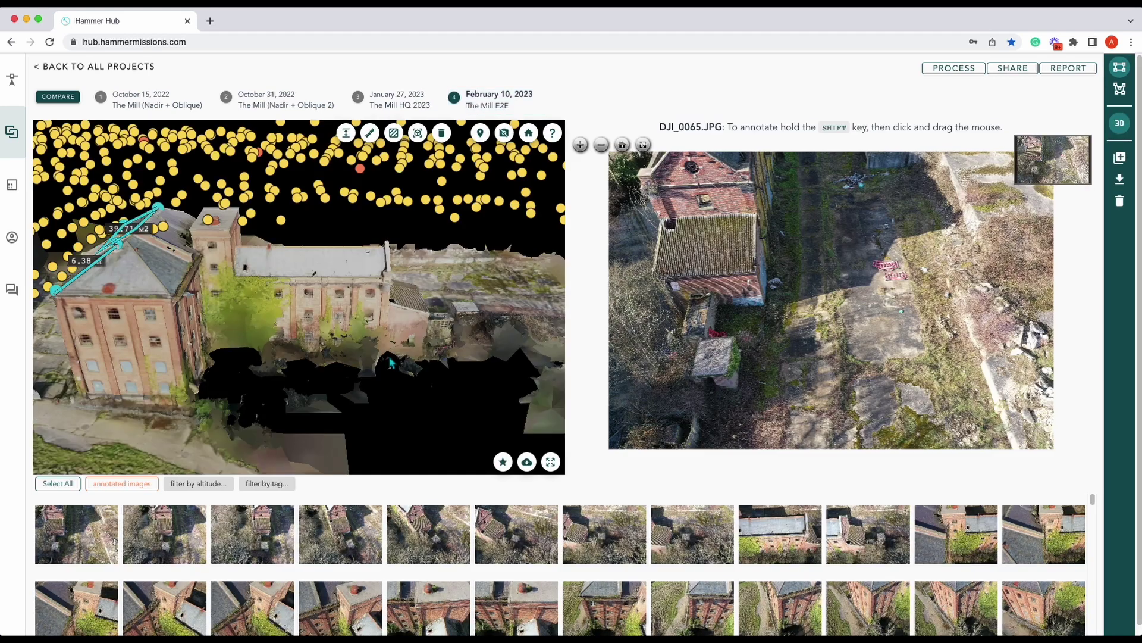
pyautogui.moveTo(389, 364); pyautogui.dragTo(412, 325)
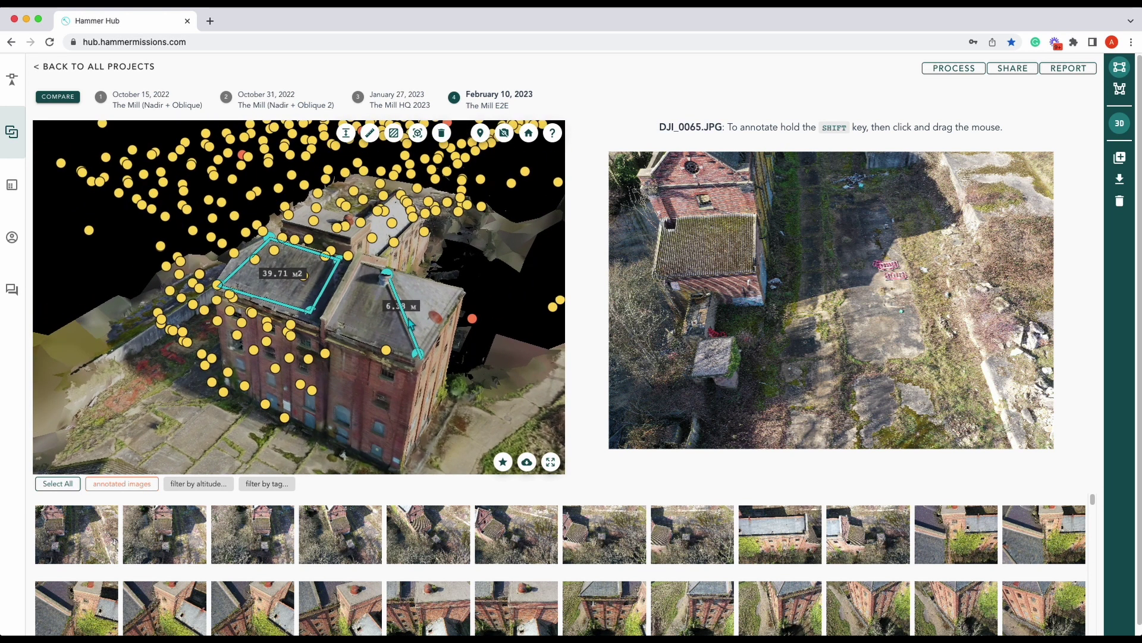